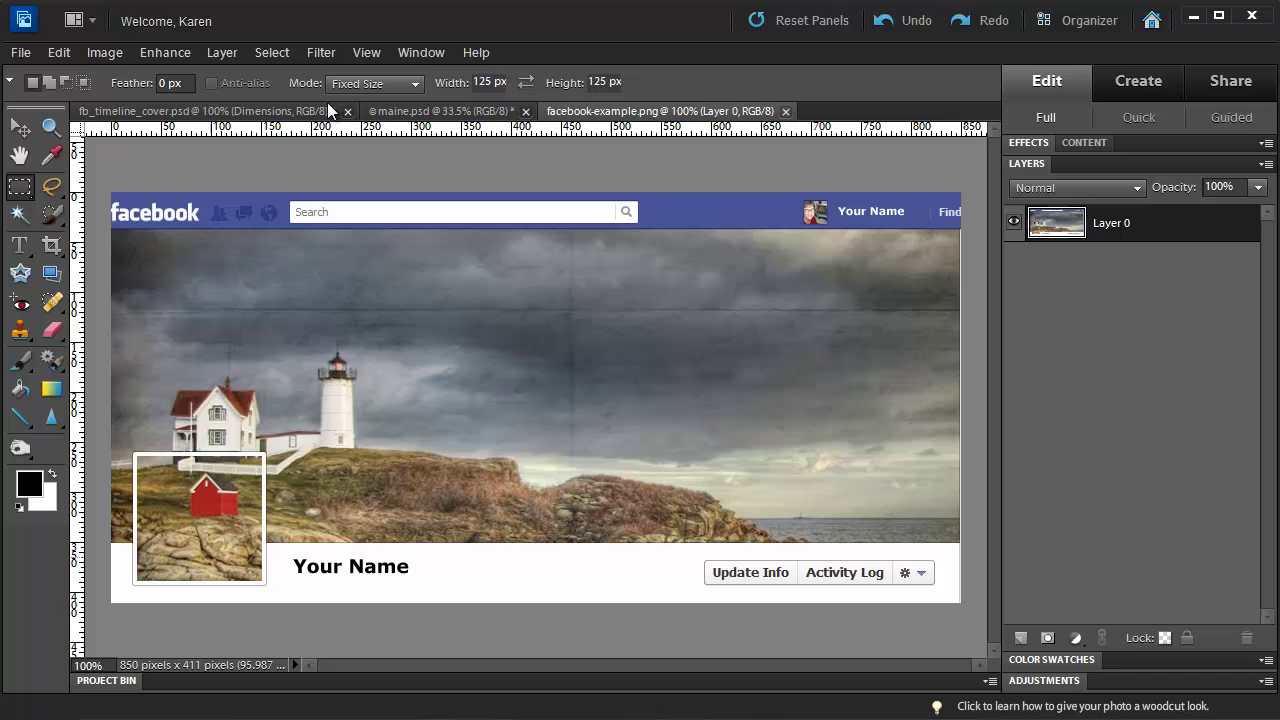
Step: On the fb_timeline_cover.psd template, hide the Dimensions layer's size annotations
{"action": "left_click", "coordinate": [221, 118]}
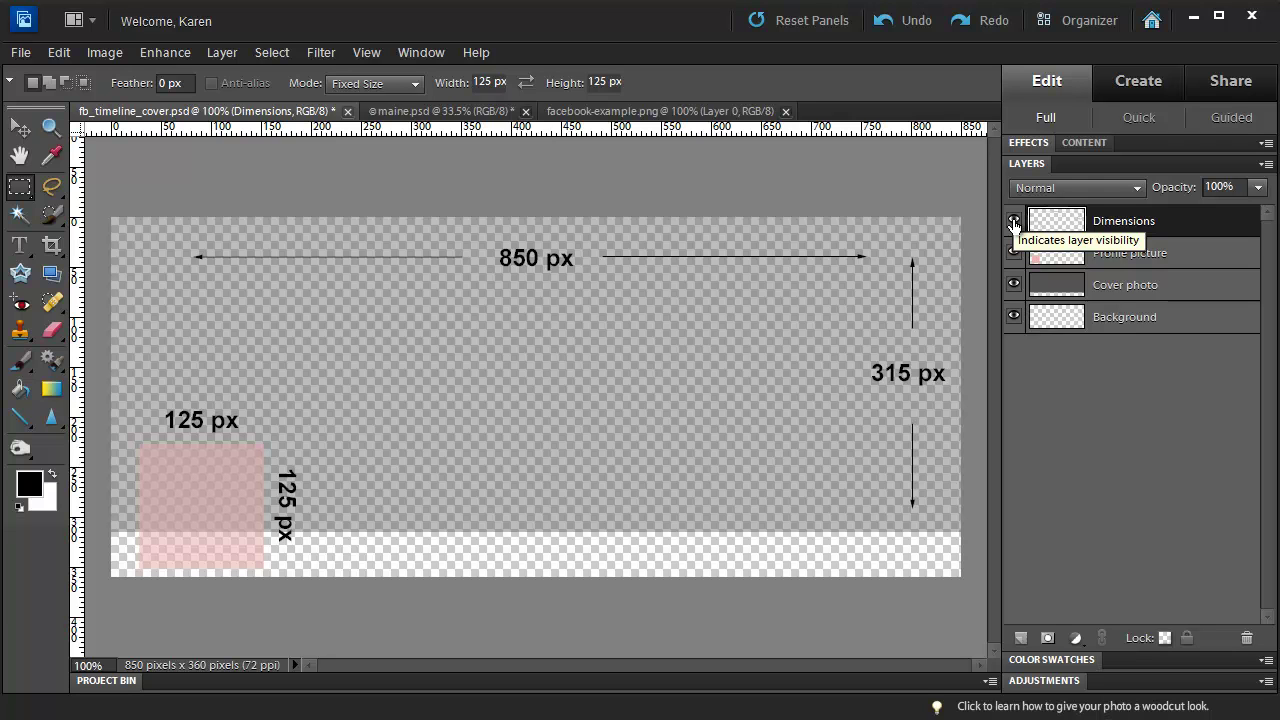
{"action": "left_click", "coordinate": [1013, 222]}
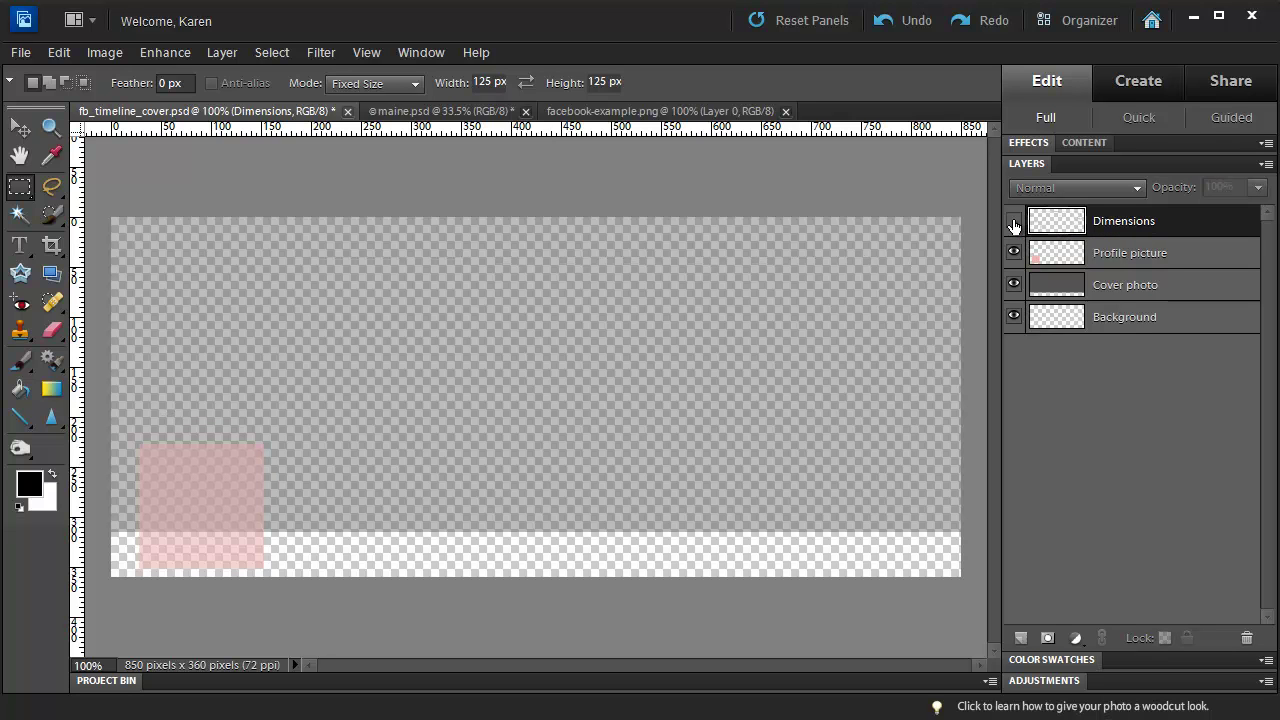
Step: Copy the entire maine.psd lighthouse photo, then target the template's Background layer
{"action": "left_click", "coordinate": [418, 113]}
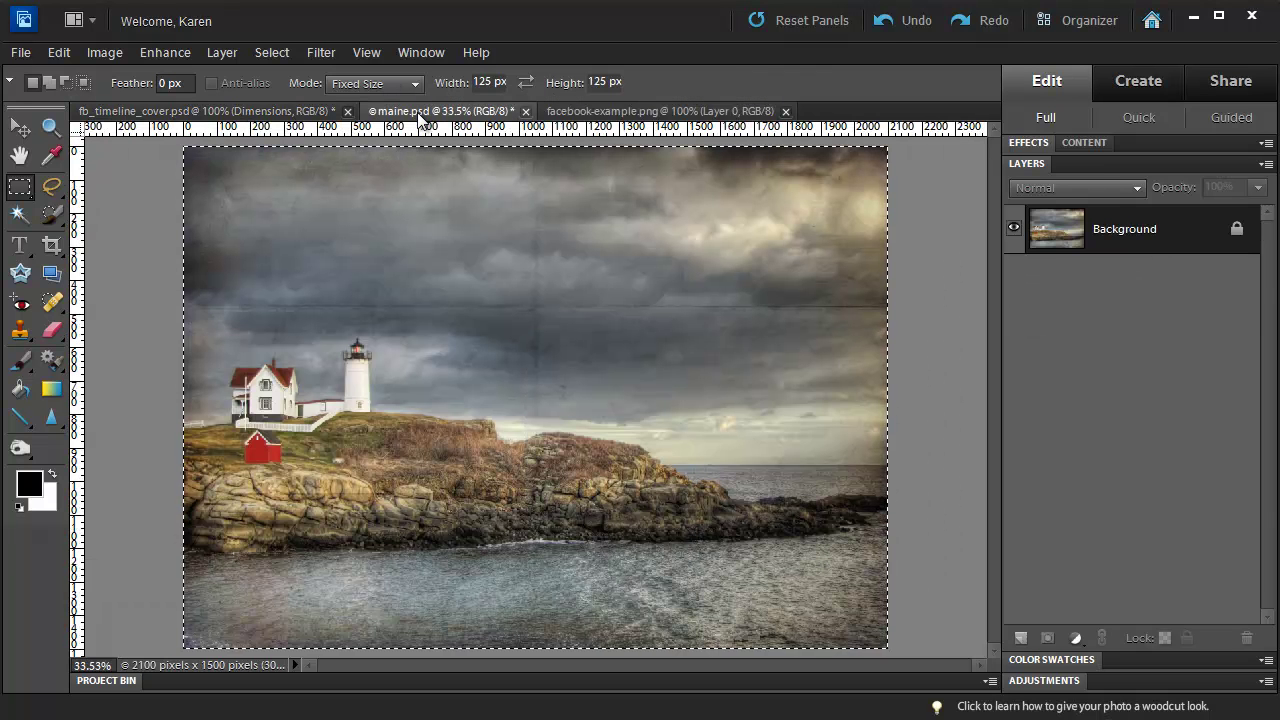
{"action": "key", "text": "ctrl+a"}
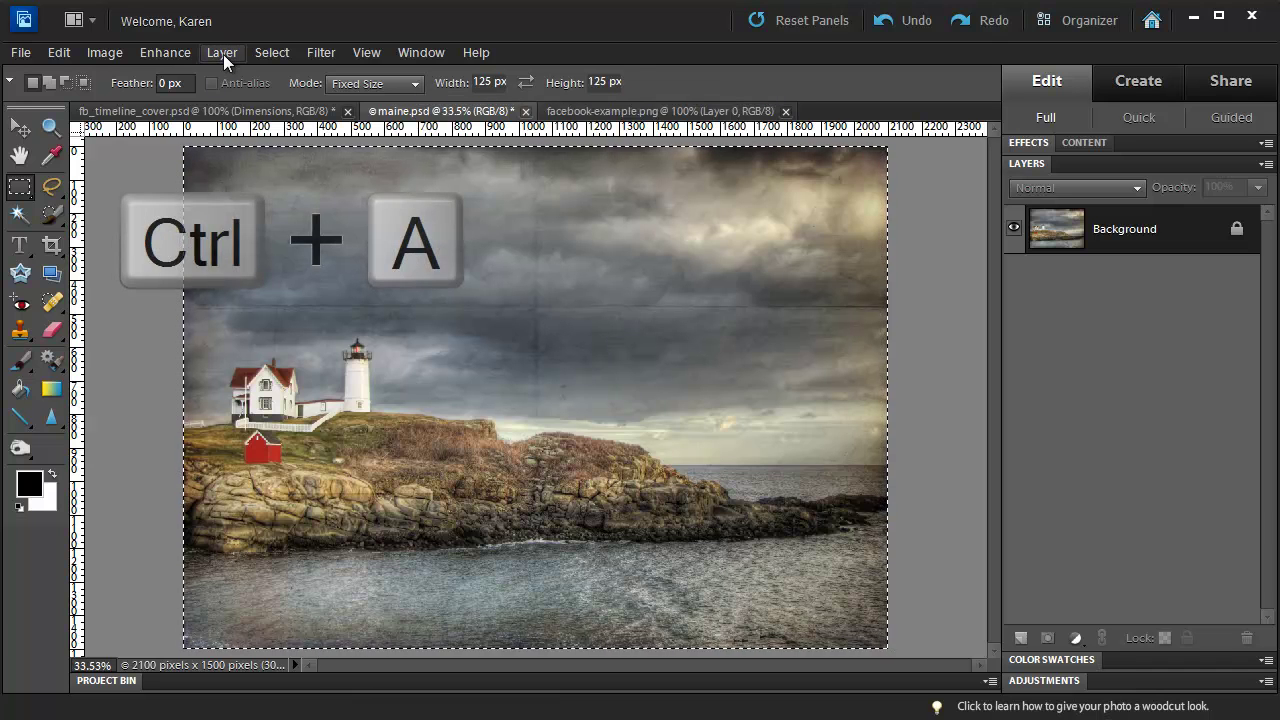
{"action": "left_click", "coordinate": [271, 54]}
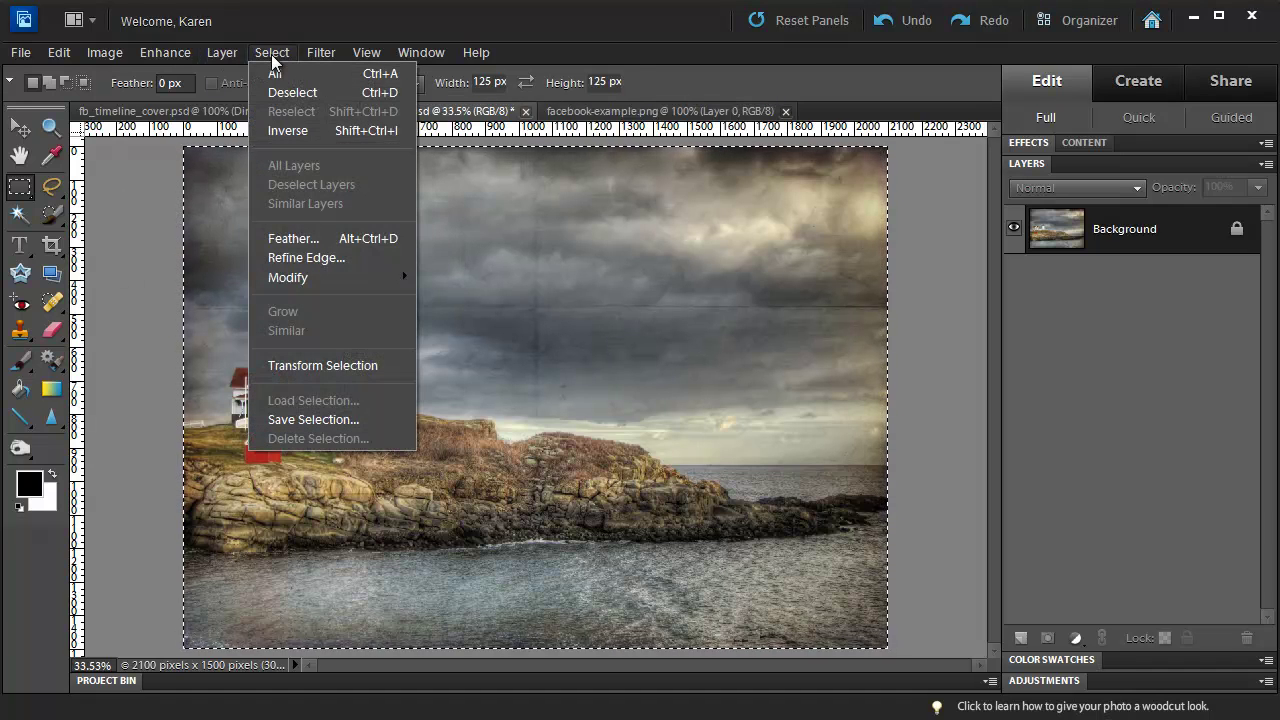
{"action": "left_click", "coordinate": [271, 52]}
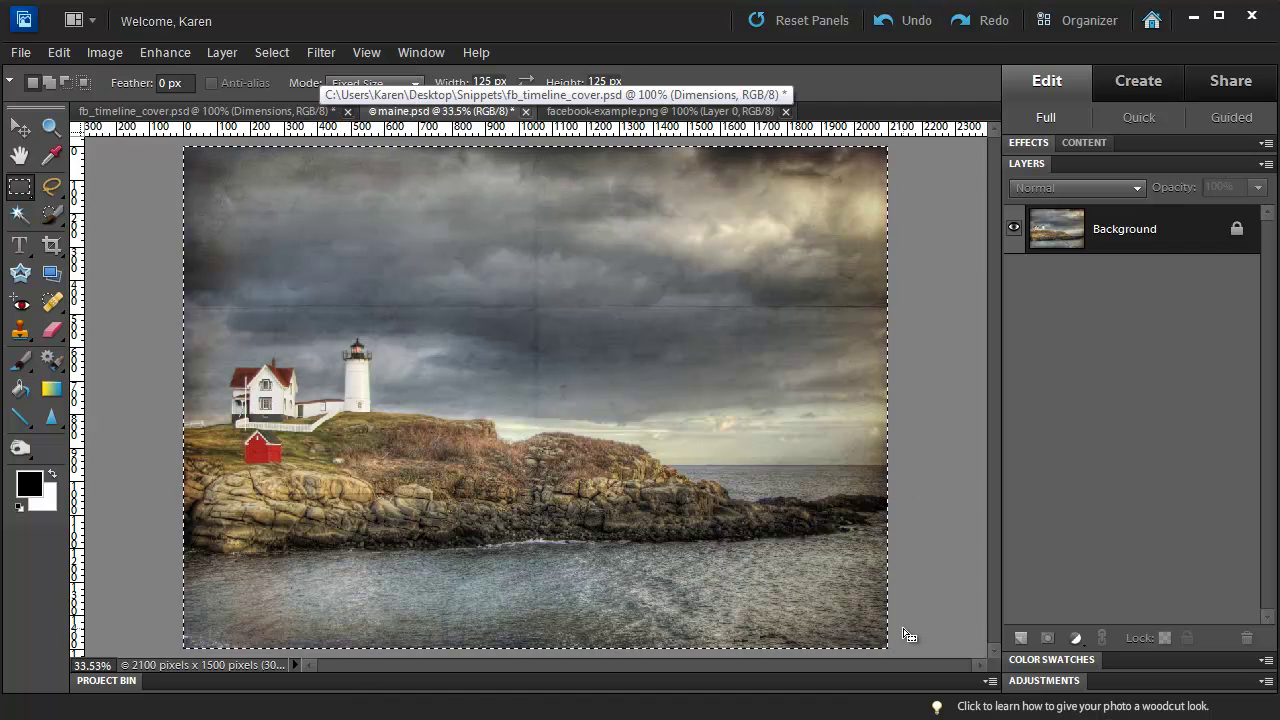
{"action": "left_click", "coordinate": [59, 54]}
{"action": "left_click", "coordinate": [100, 165]}
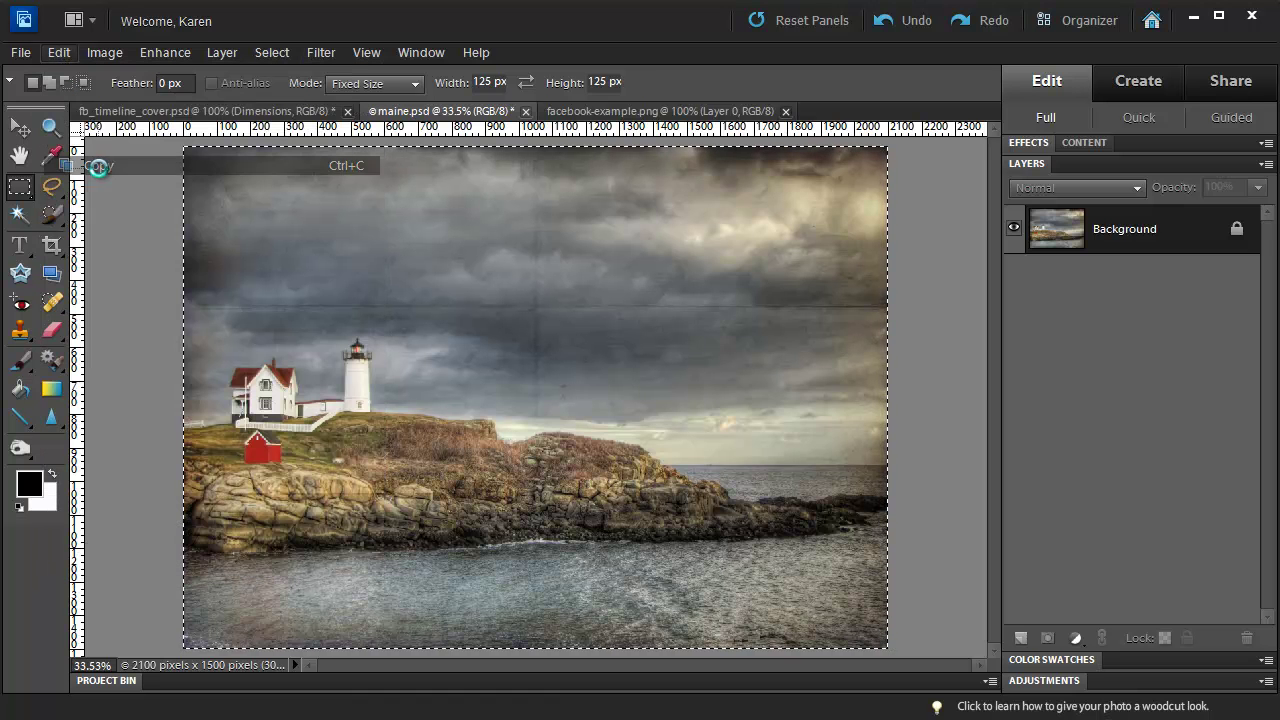
{"action": "left_click", "coordinate": [155, 111]}
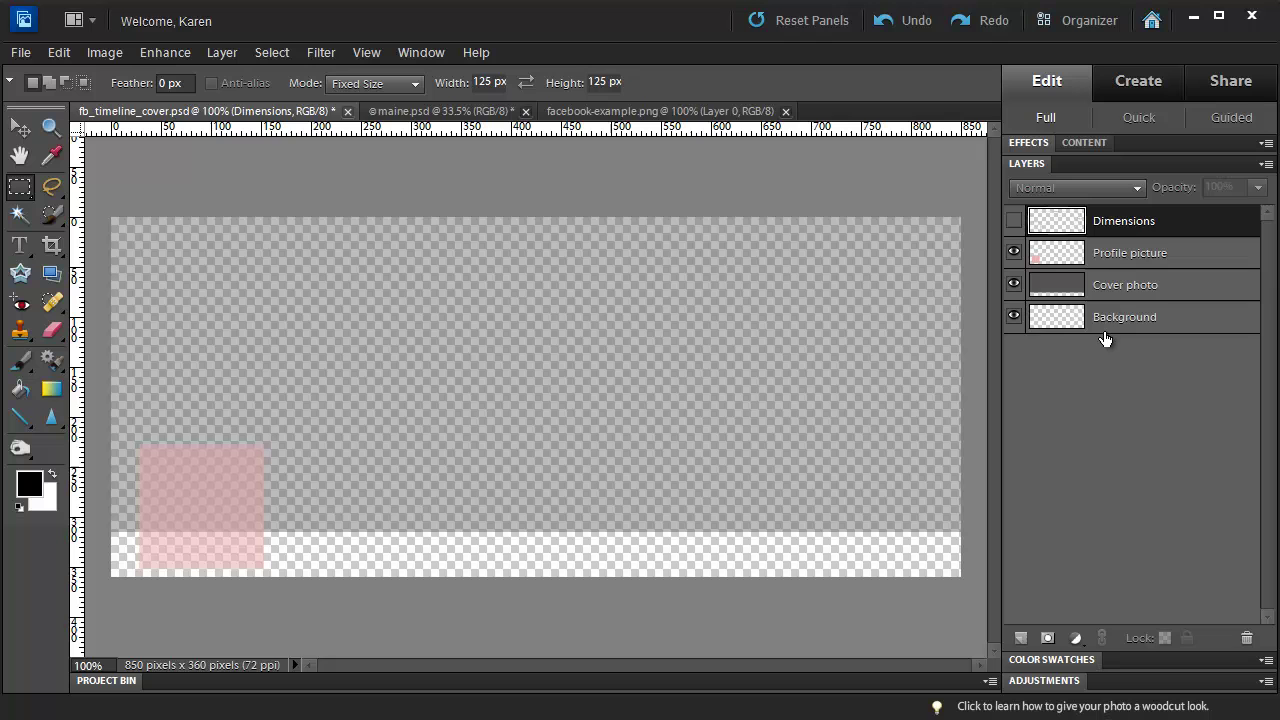
{"action": "left_click", "coordinate": [1078, 320]}
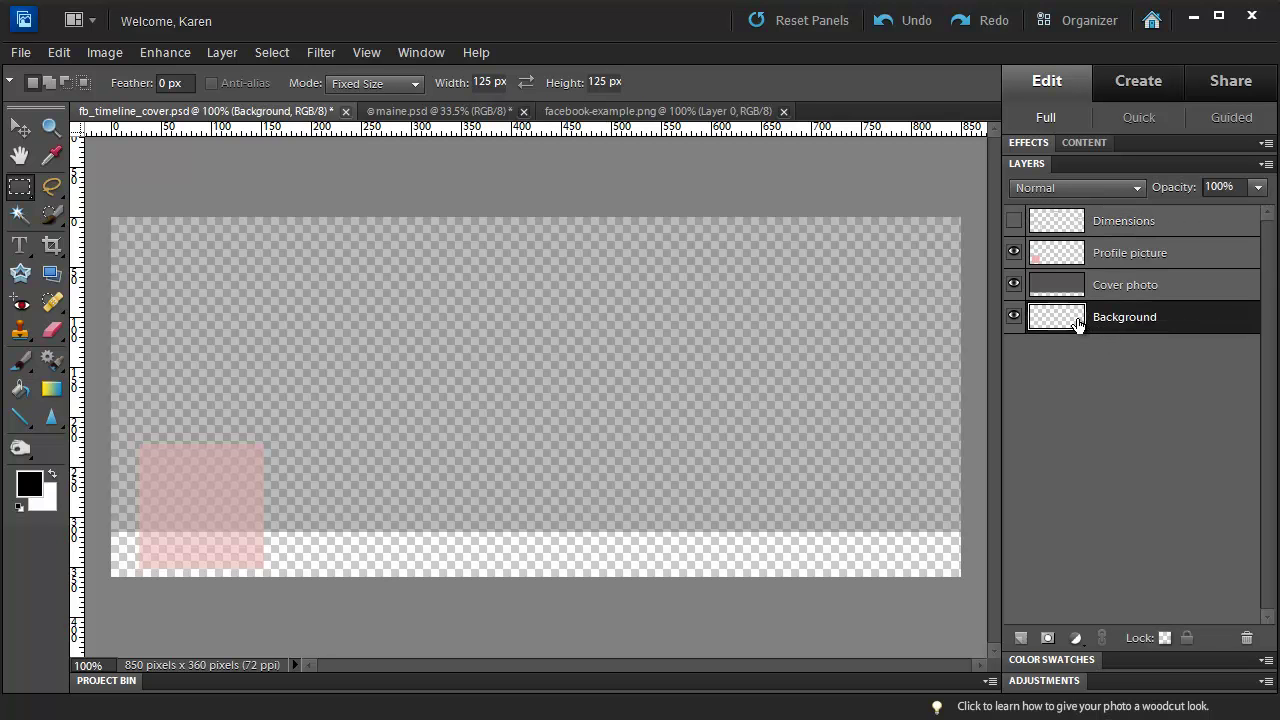
Step: Paste the lighthouse photo into the Background layer, scale it to about 50.8%, and shift it up
{"action": "left_click", "coordinate": [59, 55]}
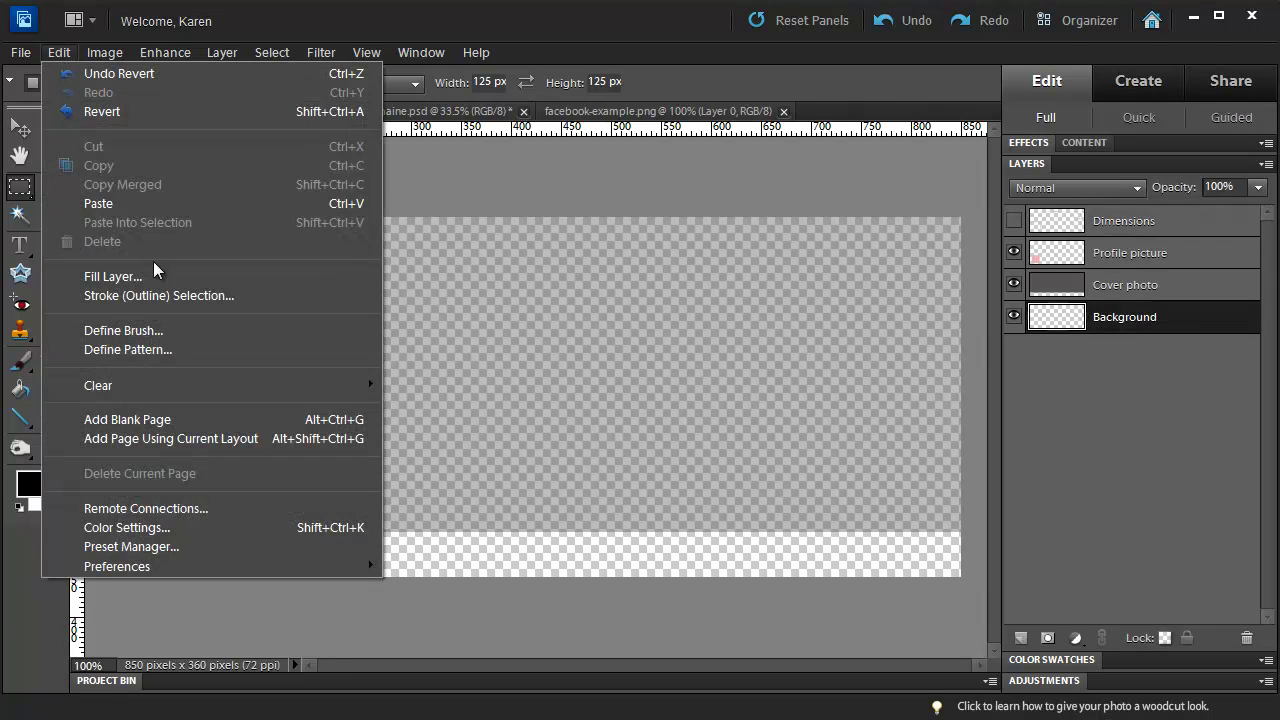
{"action": "left_click", "coordinate": [110, 200]}
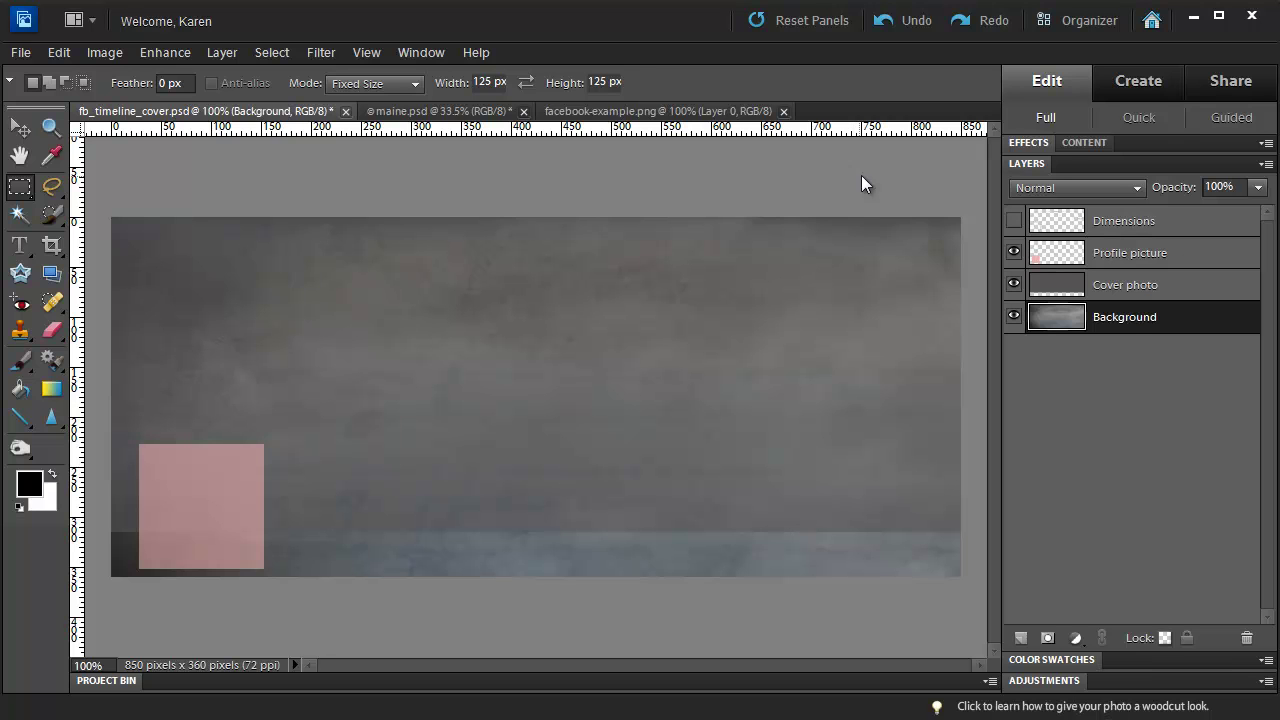
{"action": "key", "text": "ctrl+t"}
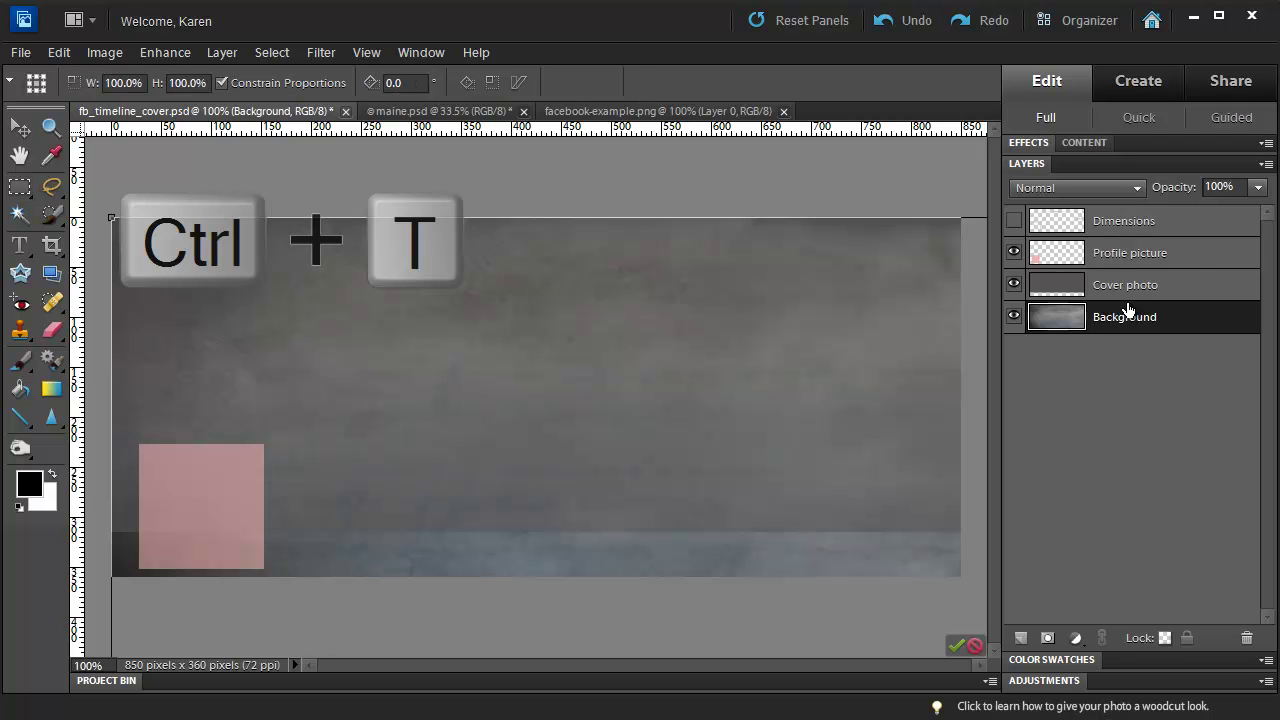
{"action": "key", "text": "ctrl+0"}
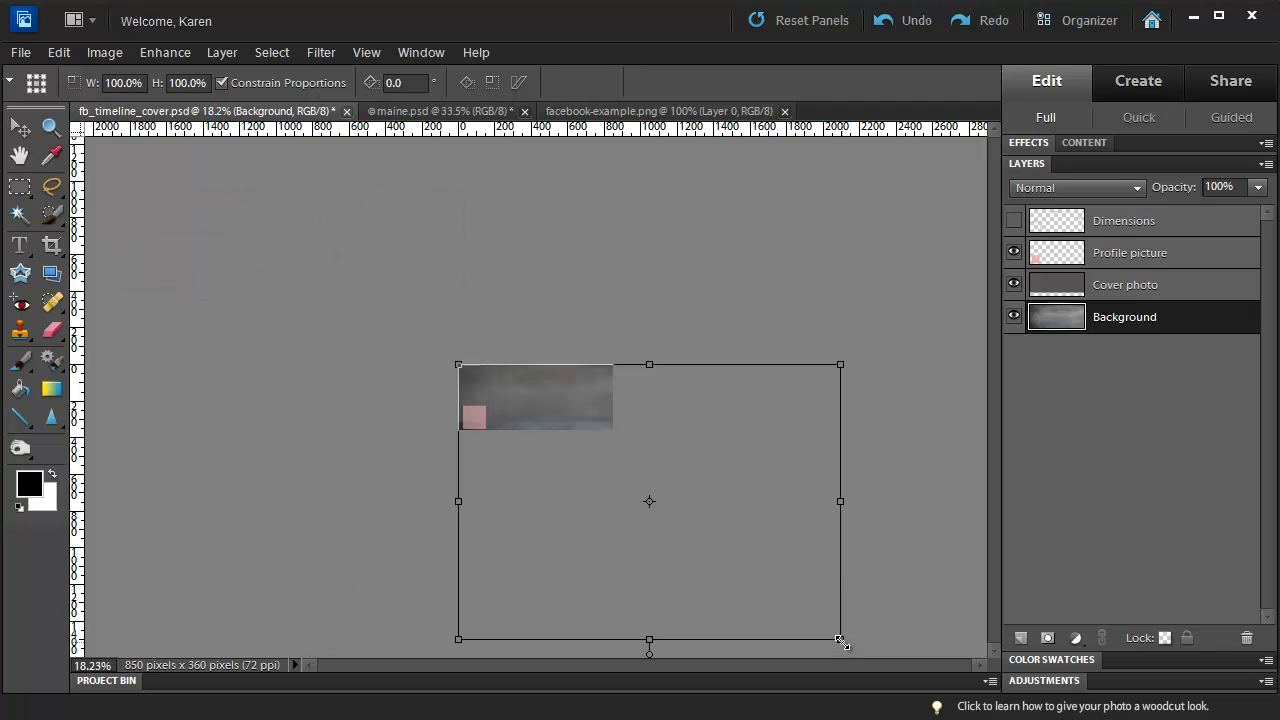
{"action": "left_click_drag", "start_coordinate": [842, 644], "coordinate": [648, 513]}
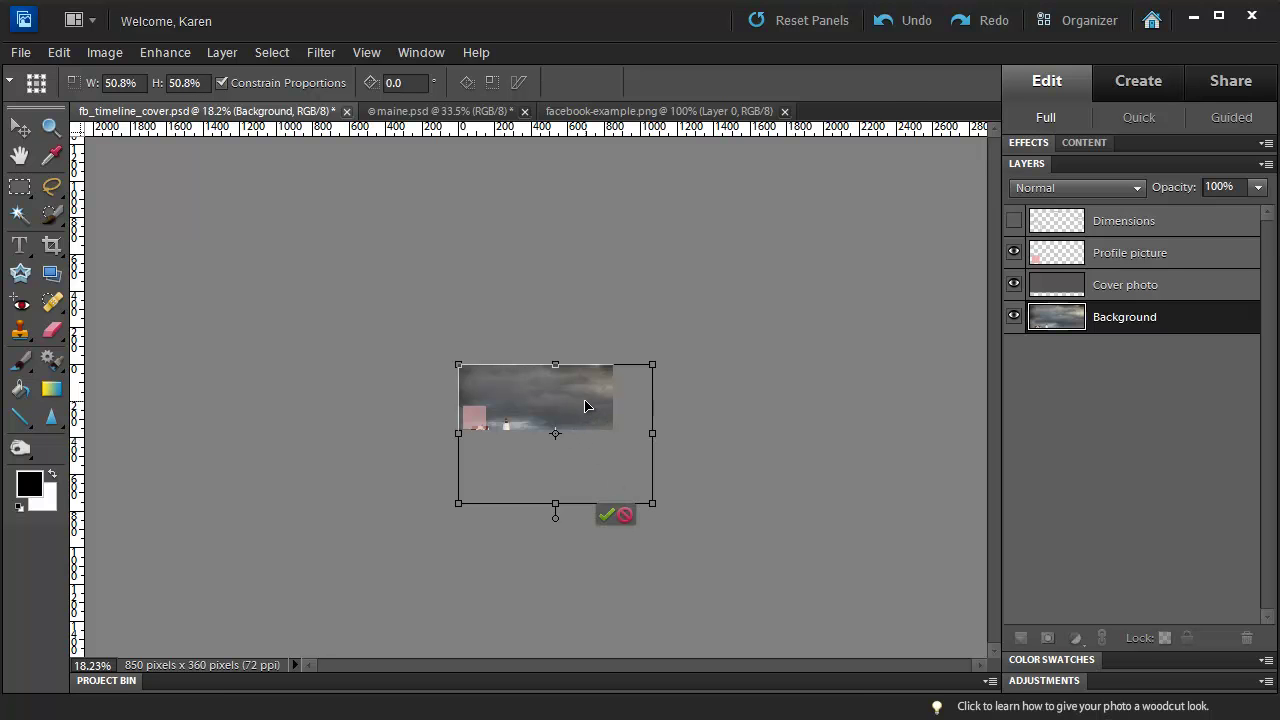
{"action": "left_click_drag", "start_coordinate": [587, 406], "coordinate": [584, 381]}
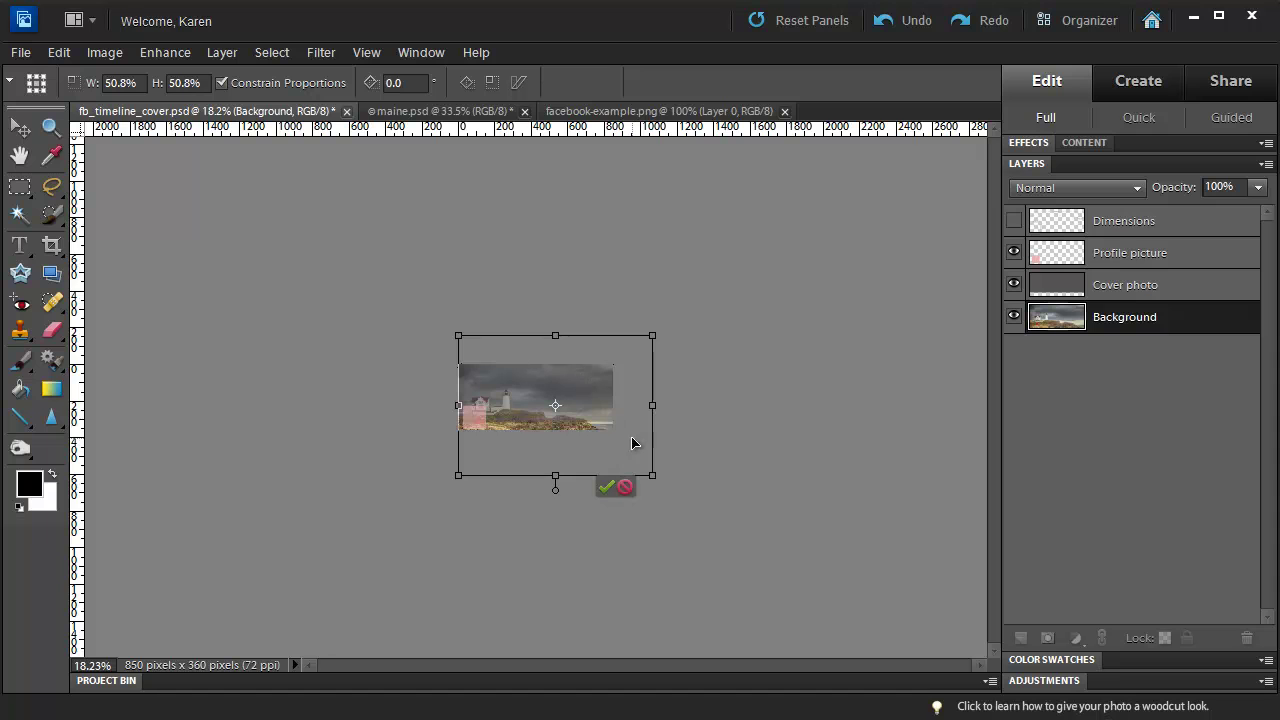
{"action": "left_click", "coordinate": [606, 489]}
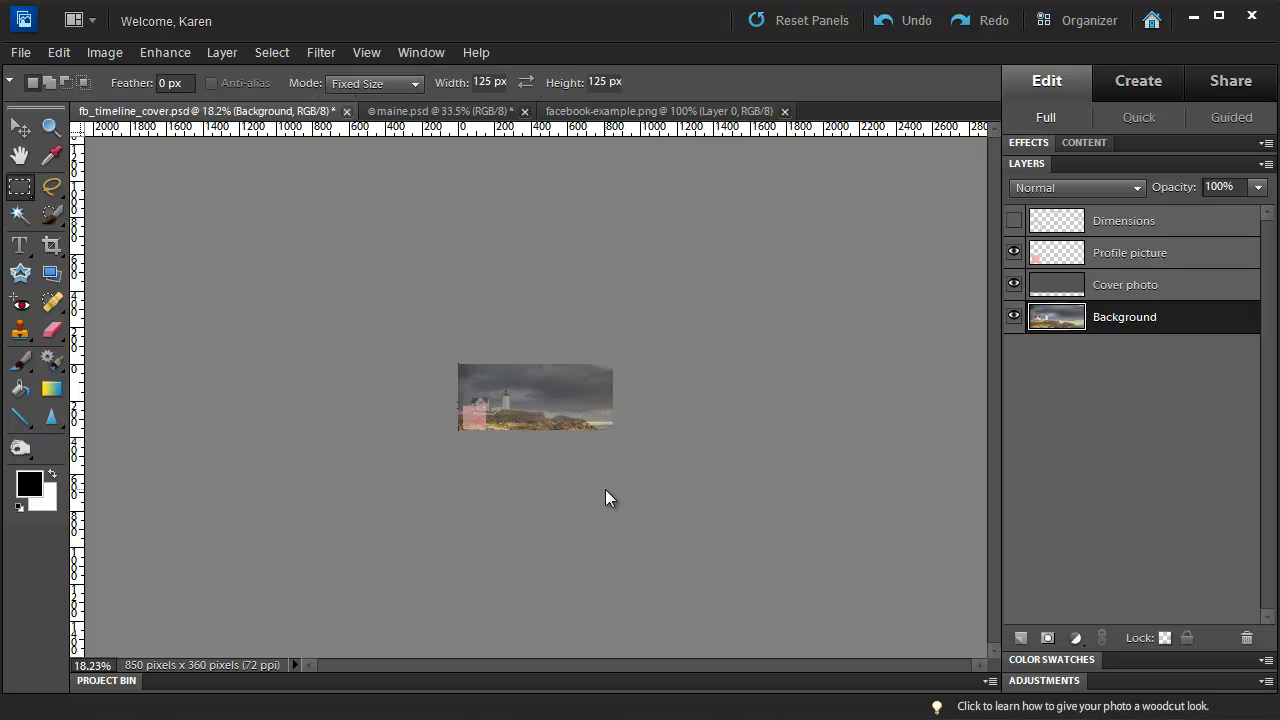
Step: At 100% view, move the lighthouse photo higher in the cover with the Move tool
{"action": "double_click", "coordinate": [51, 130]}
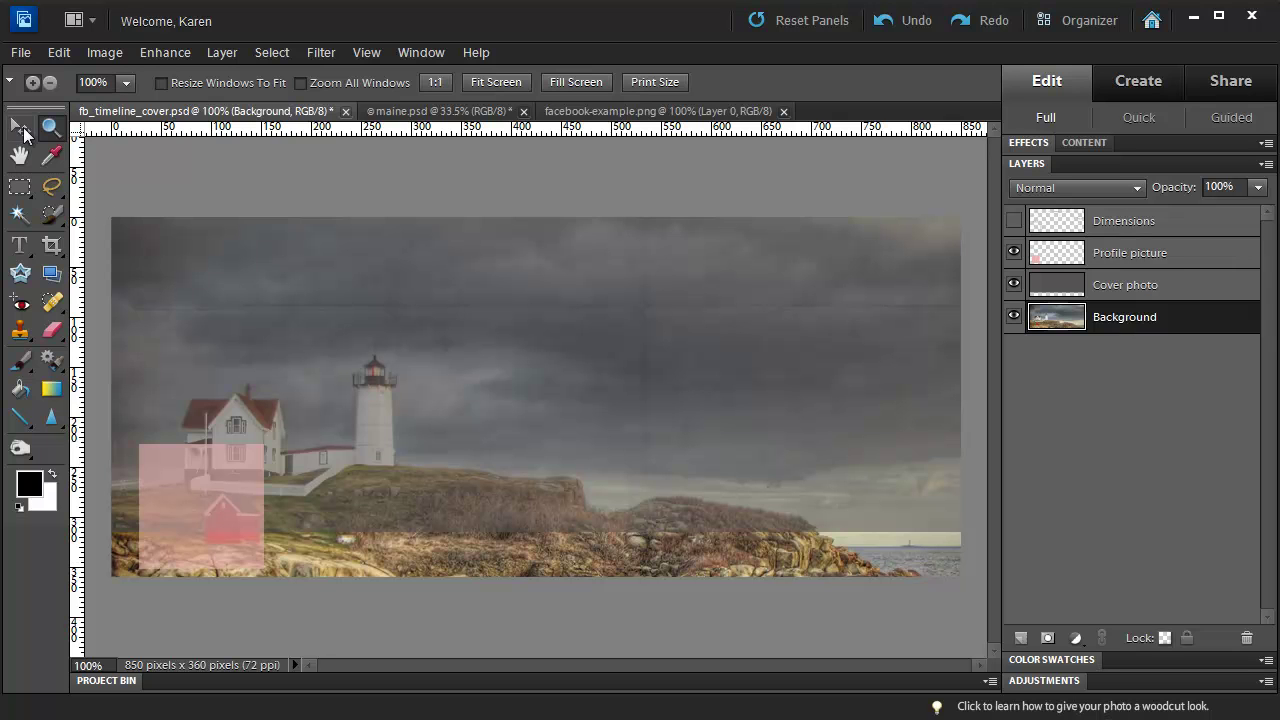
{"action": "left_click", "coordinate": [21, 127]}
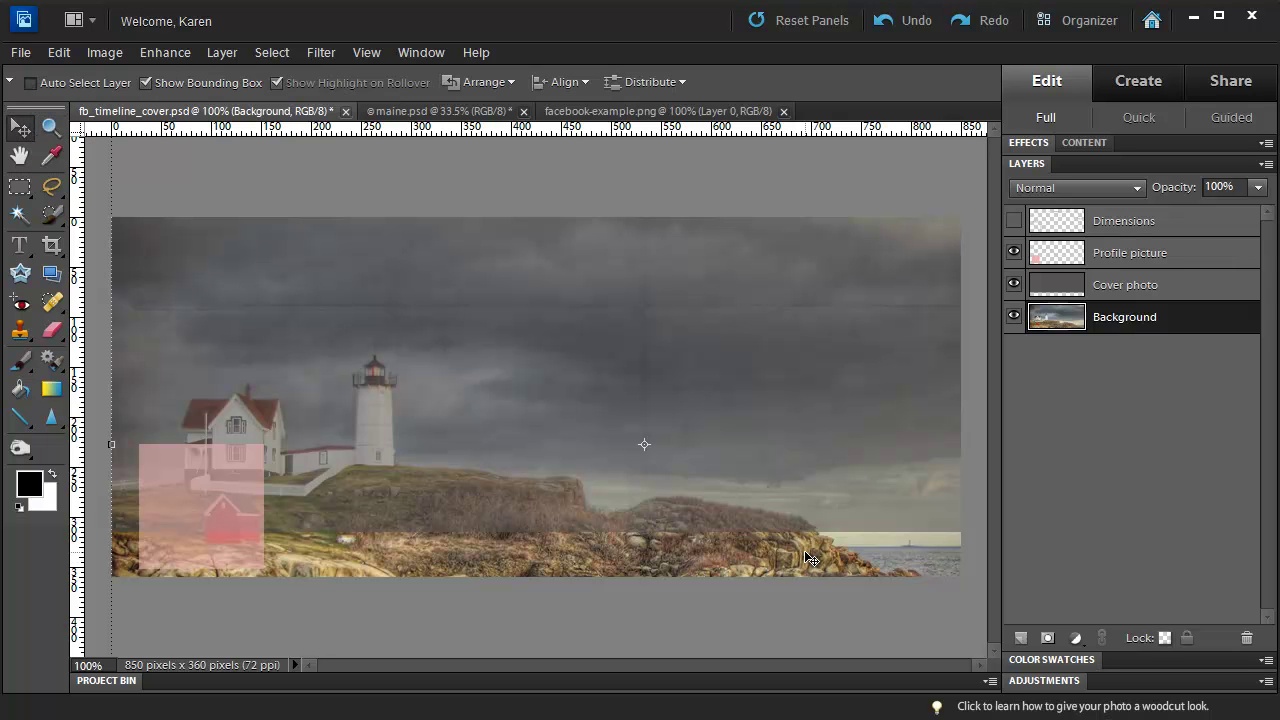
{"action": "left_click_drag", "start_coordinate": [805, 554], "coordinate": [801, 519]}
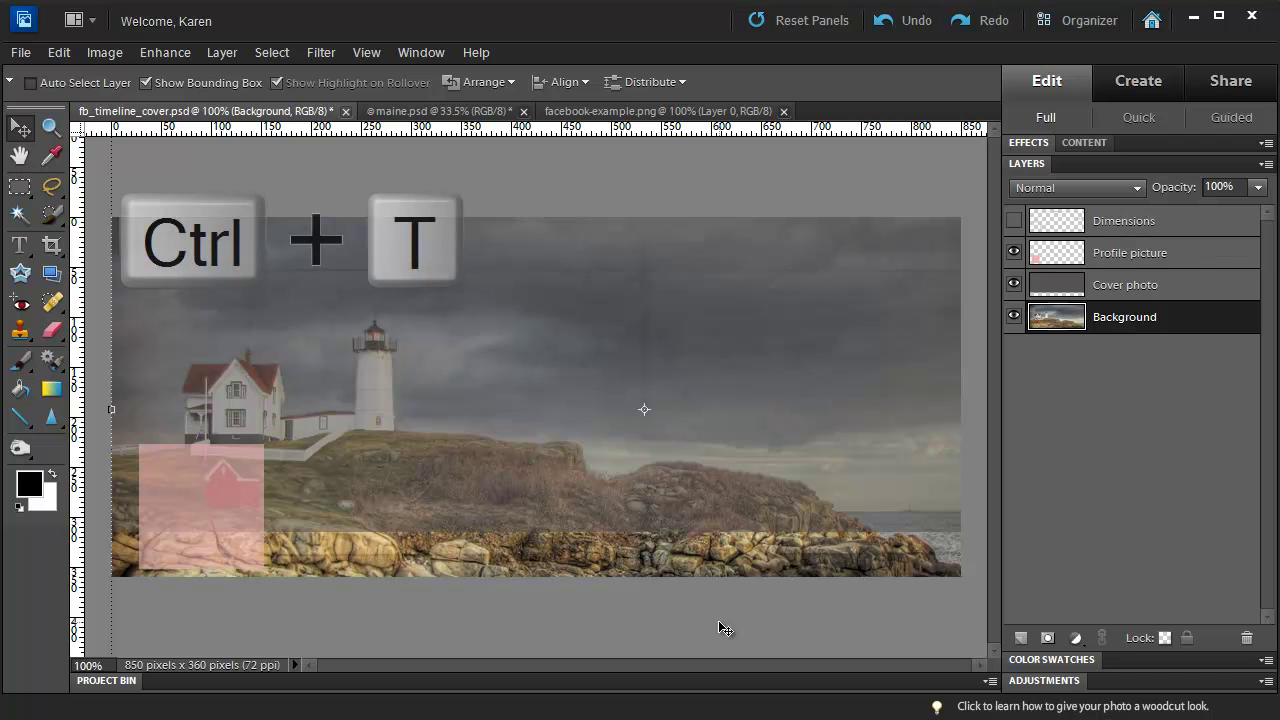
Step: Transform and nudge the photo to fit behind the cover and profile areas, then apply it
{"action": "key", "text": "ctrl+t"}
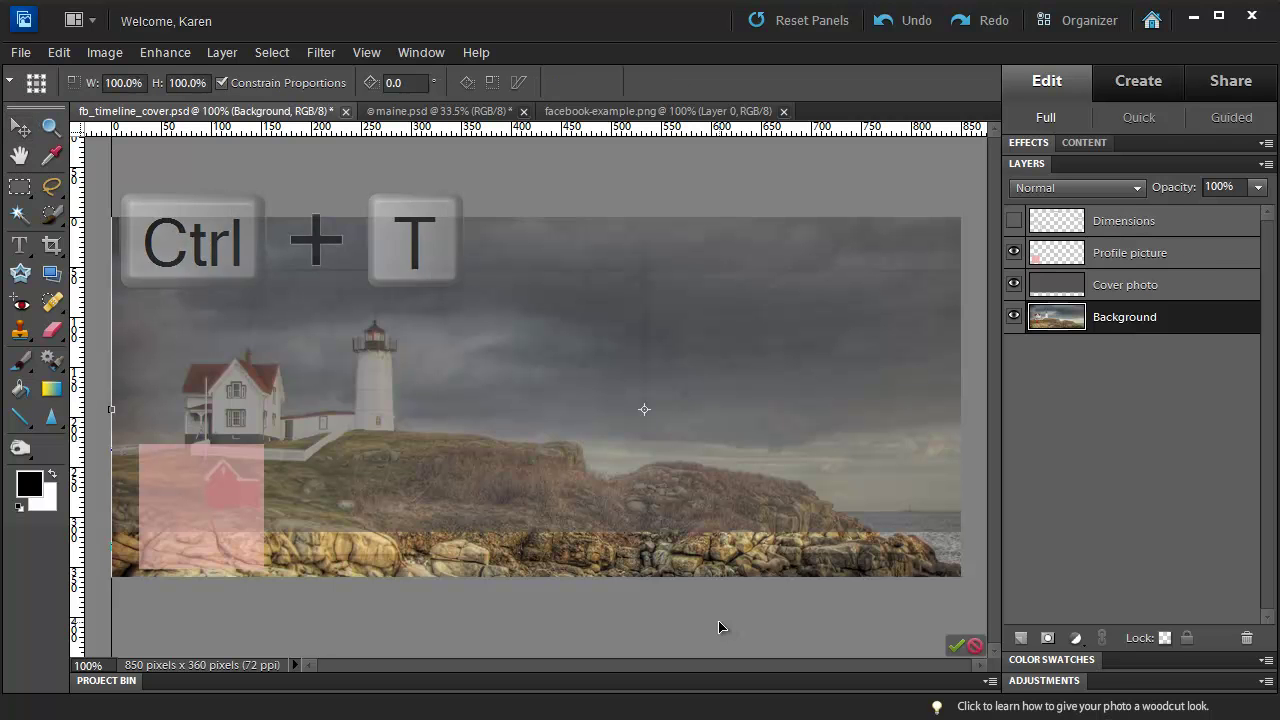
{"action": "key", "text": "ctrl+0"}
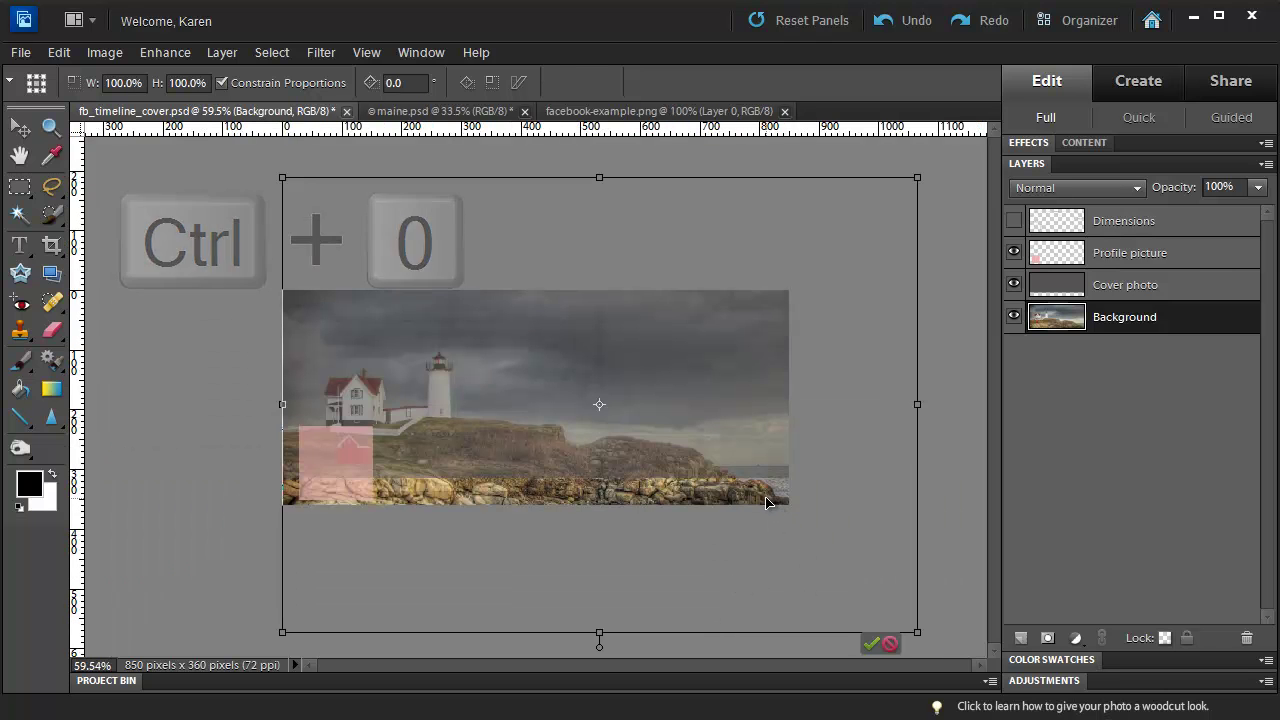
{"action": "left_click_drag", "start_coordinate": [766, 502], "coordinate": [756, 507]}
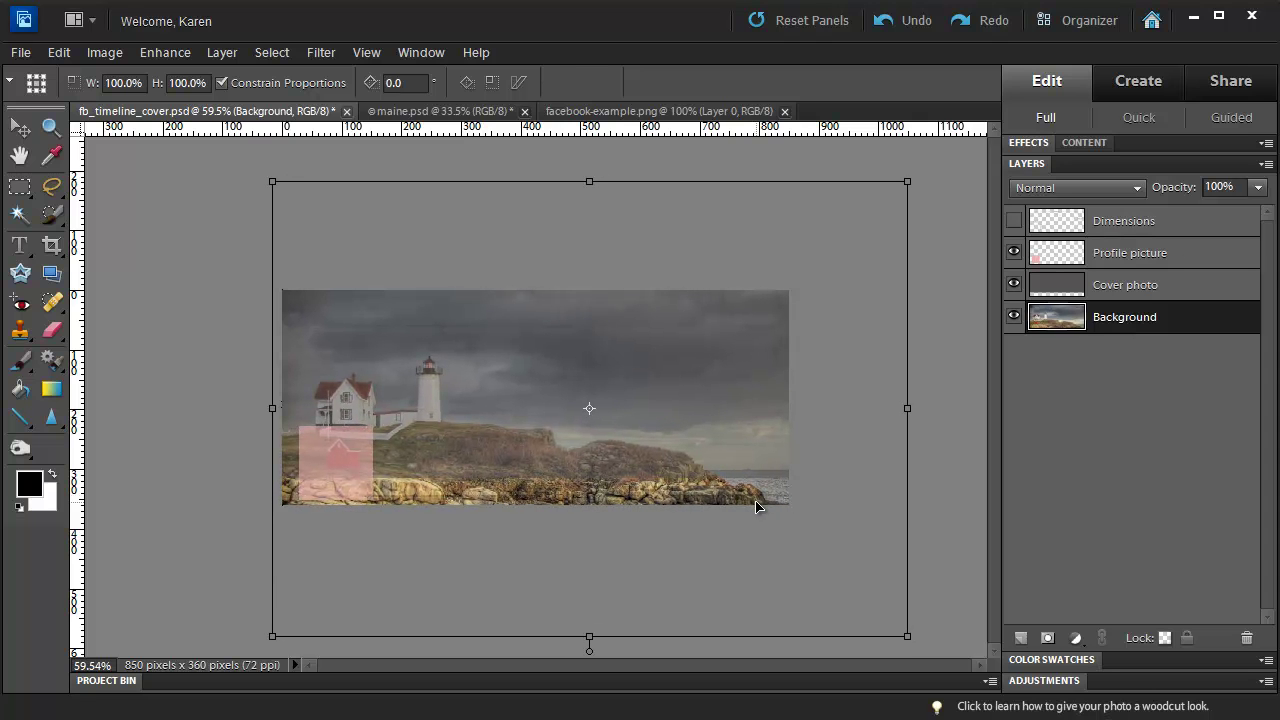
{"action": "left_click_drag", "start_coordinate": [756, 507], "coordinate": [754, 507]}
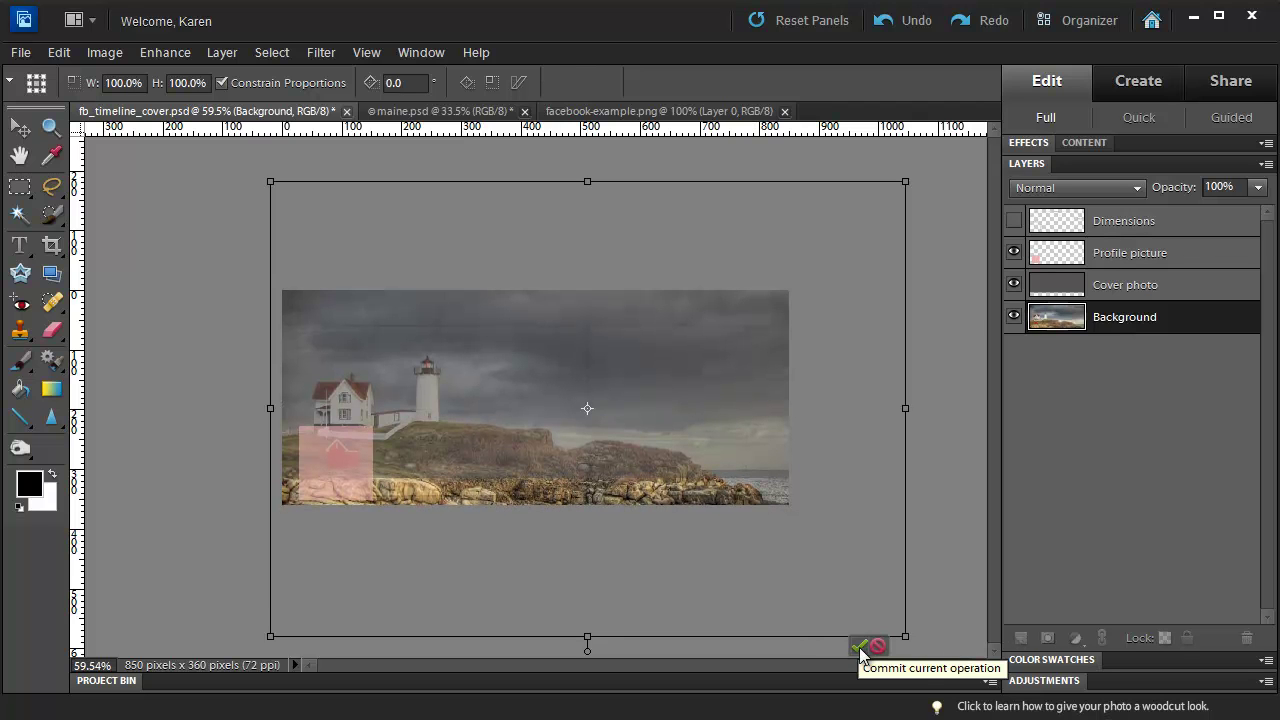
{"action": "left_click", "coordinate": [859, 647]}
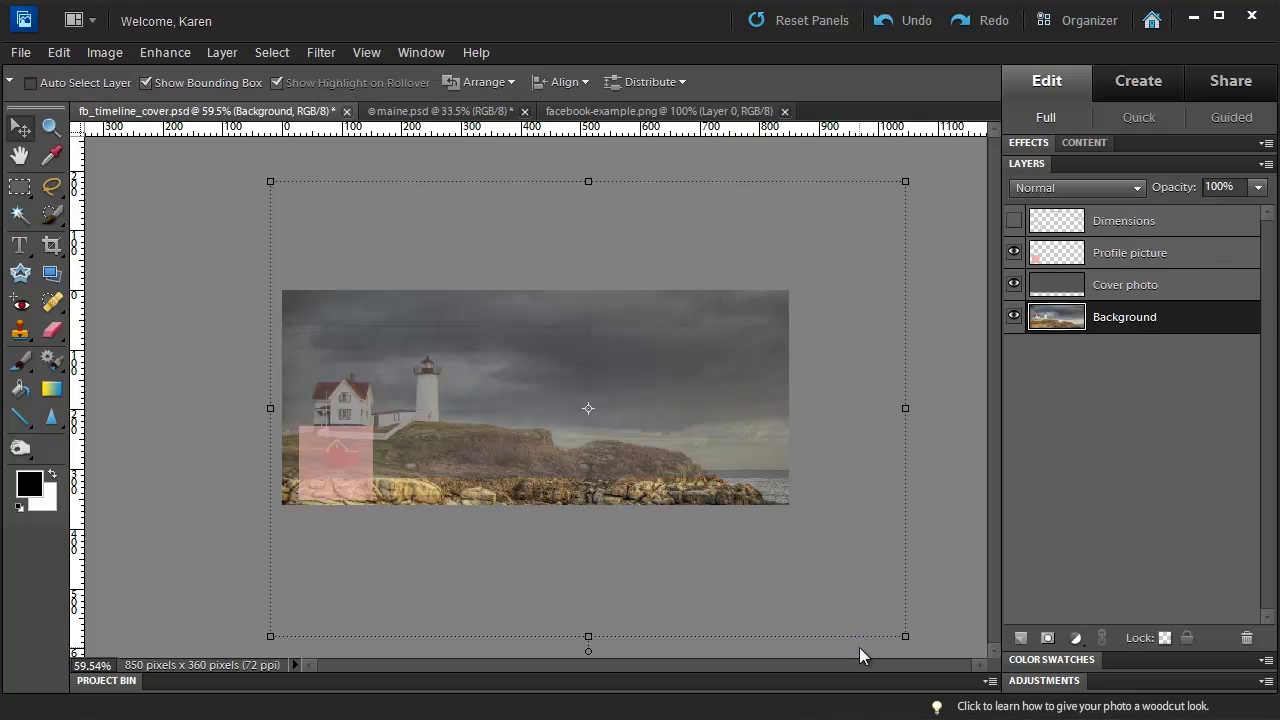
{"action": "left_click", "coordinate": [50, 128]}
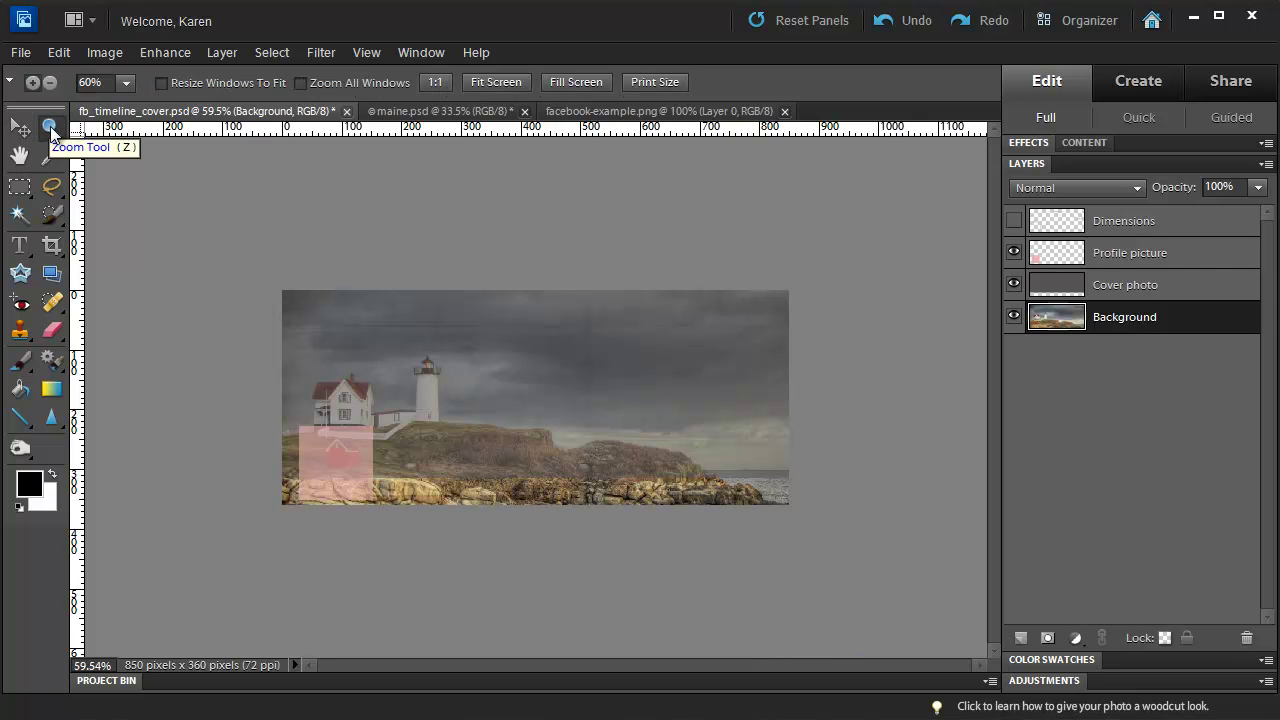
{"action": "double_click", "coordinate": [50, 128]}
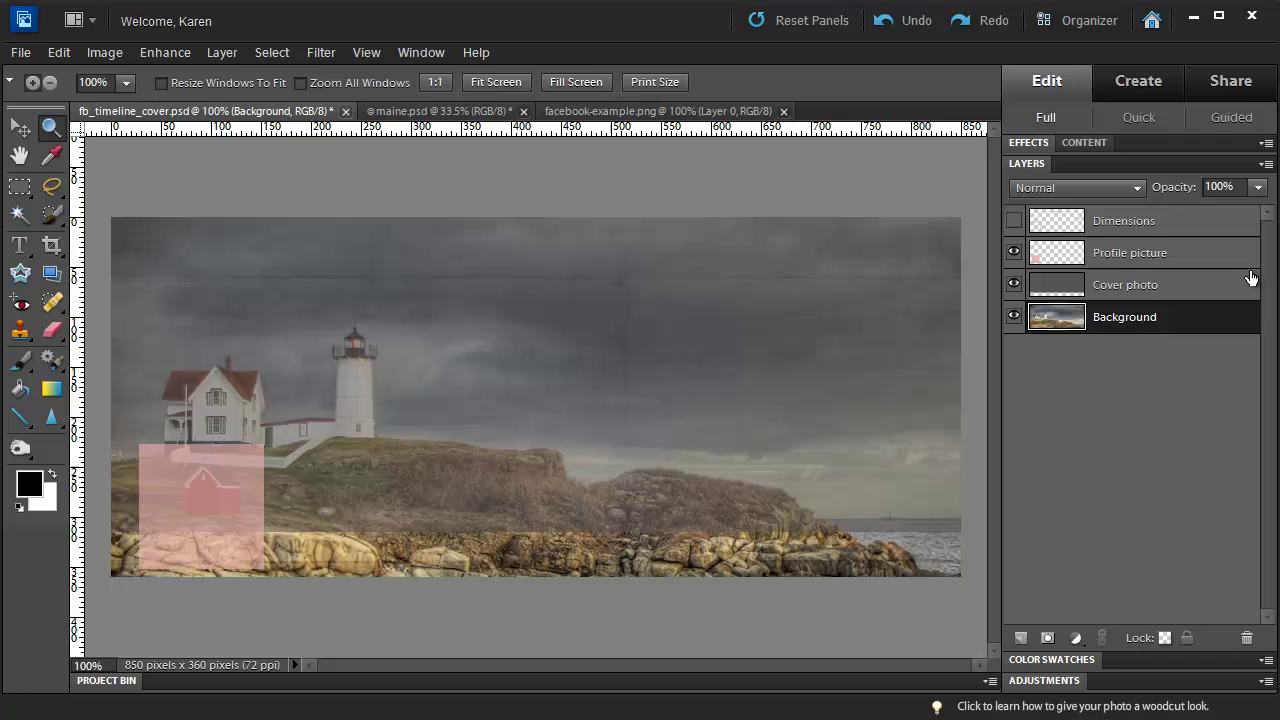
Step: Load the Cover photo layer's shape as a selection and copy that area from the Background layer
{"action": "left_click", "coordinate": [1101, 292]}
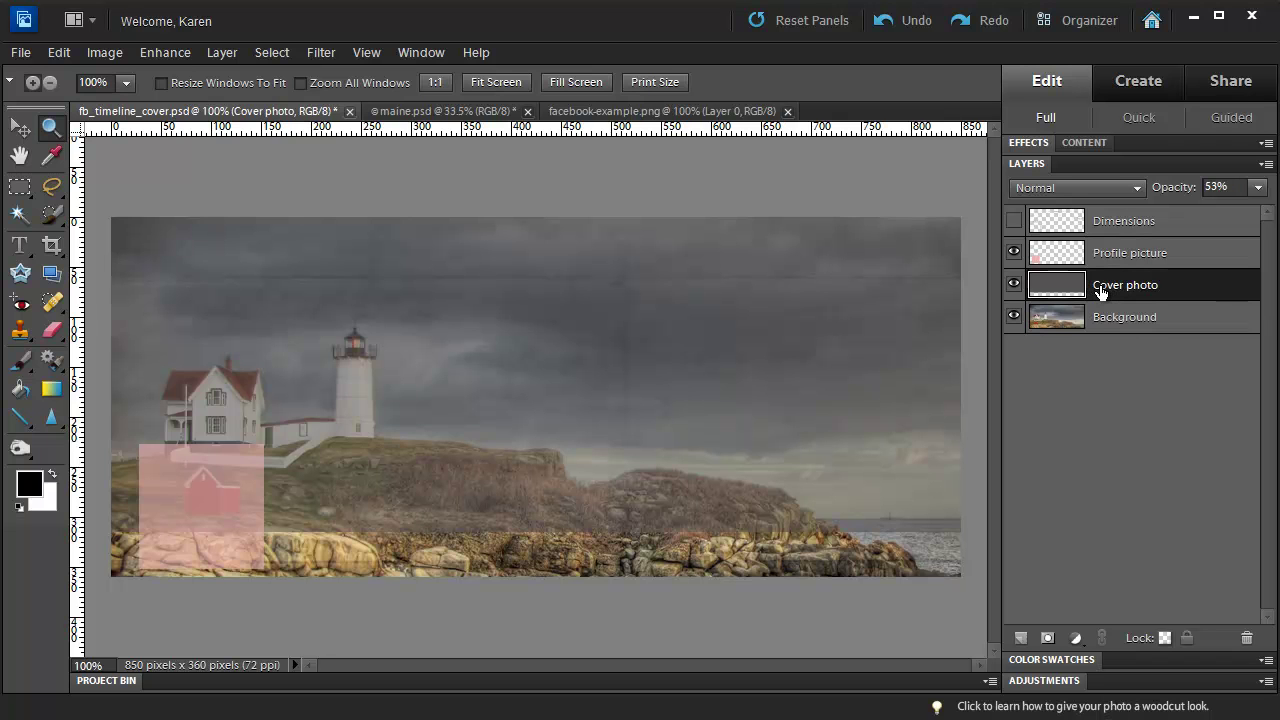
{"action": "key", "text": "ctrl"}
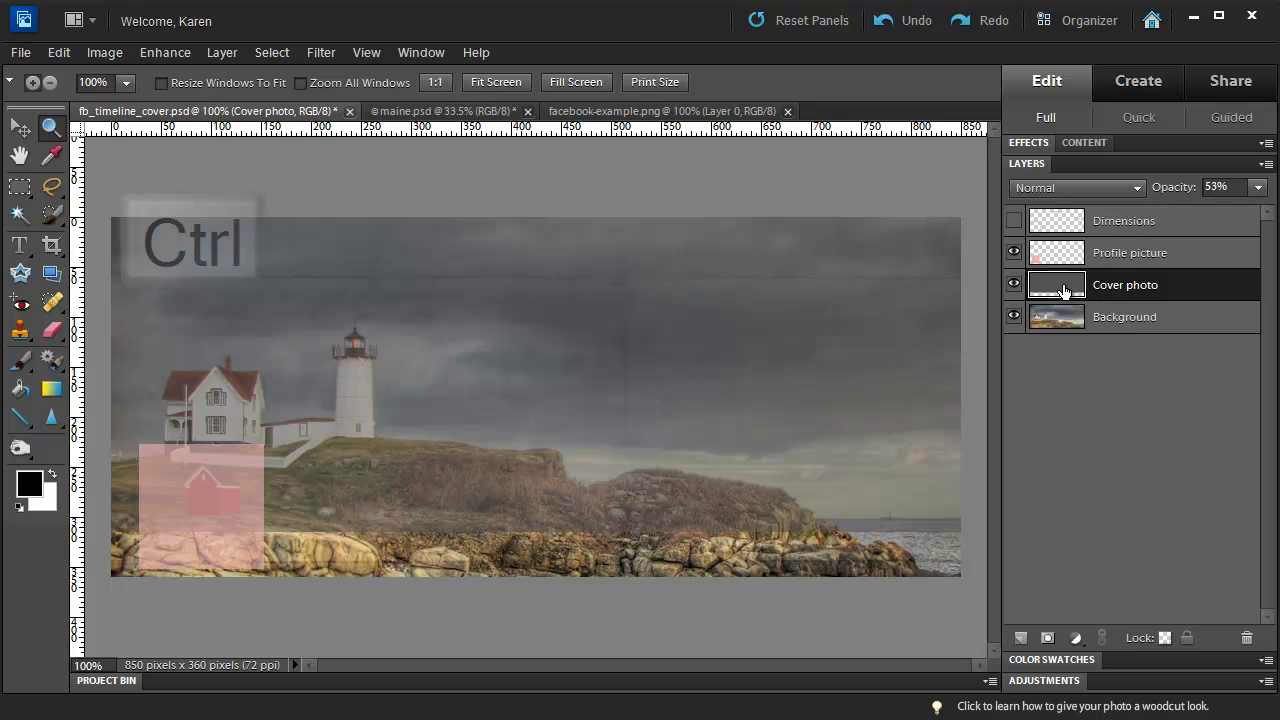
{"action": "left_click", "coordinate": [1064, 290], "text": "ctrl"}
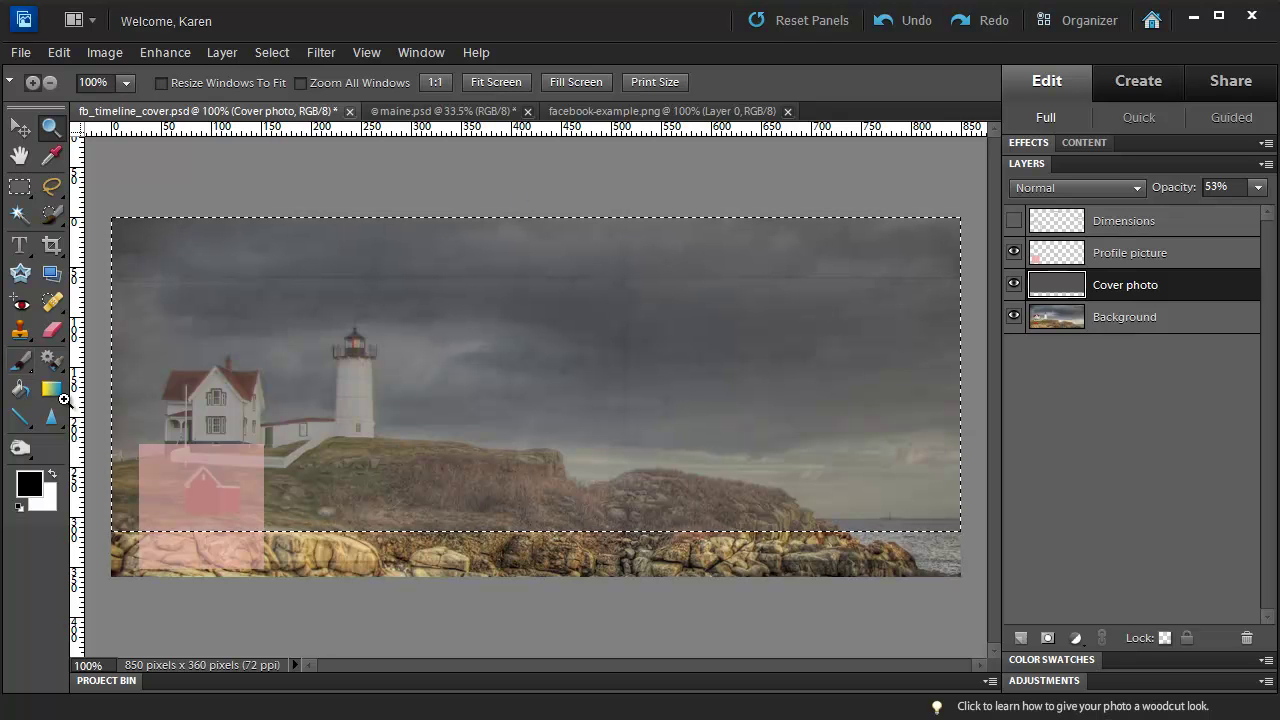
{"action": "left_click", "coordinate": [1062, 326]}
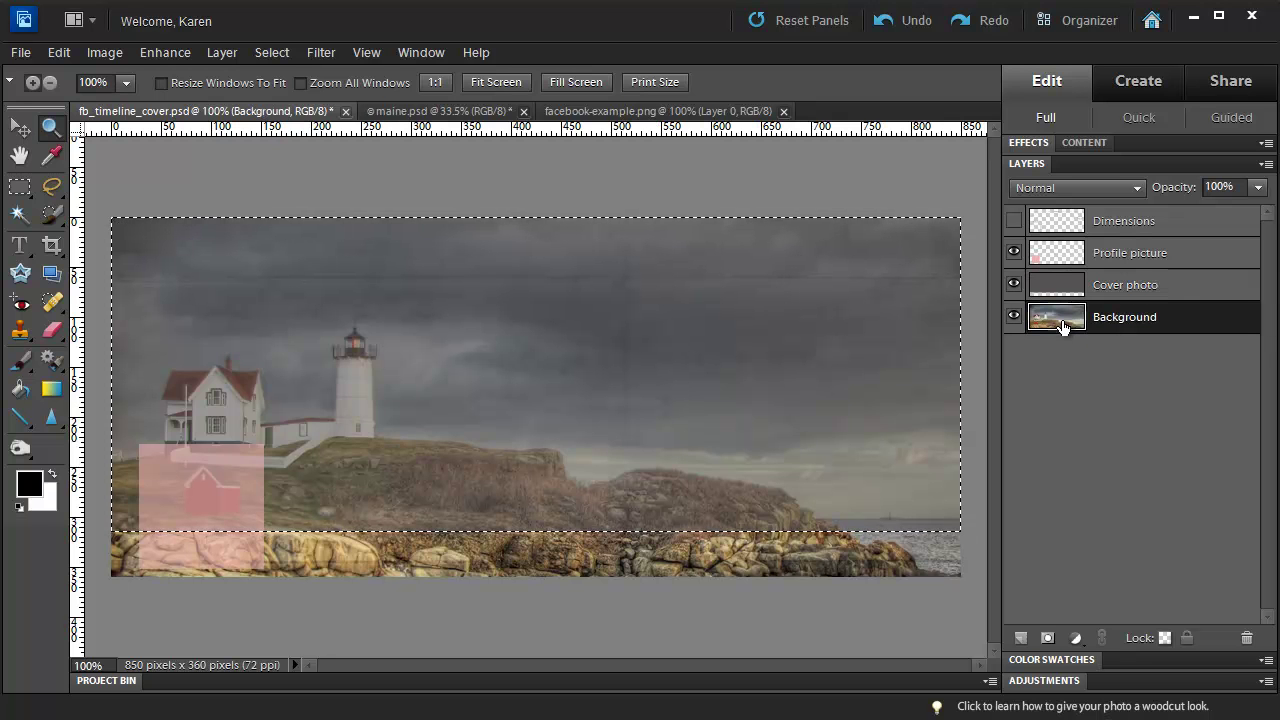
{"action": "left_click", "coordinate": [61, 56]}
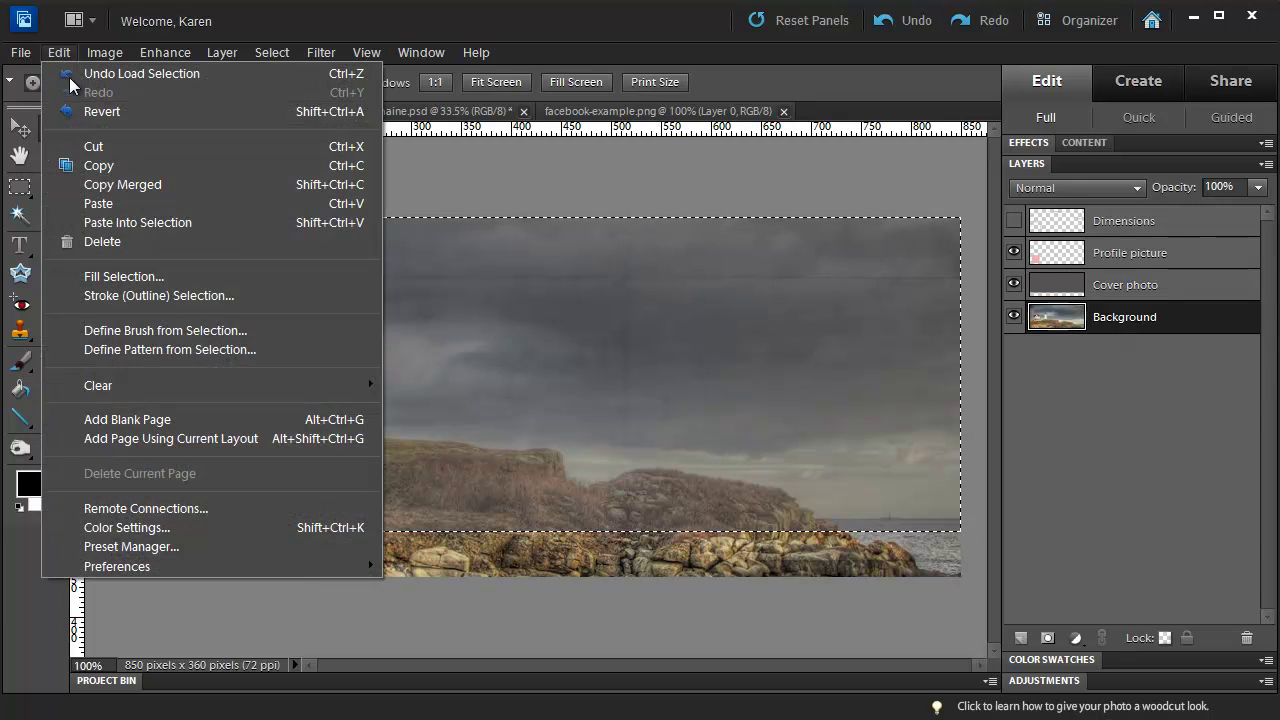
{"action": "left_click", "coordinate": [102, 168]}
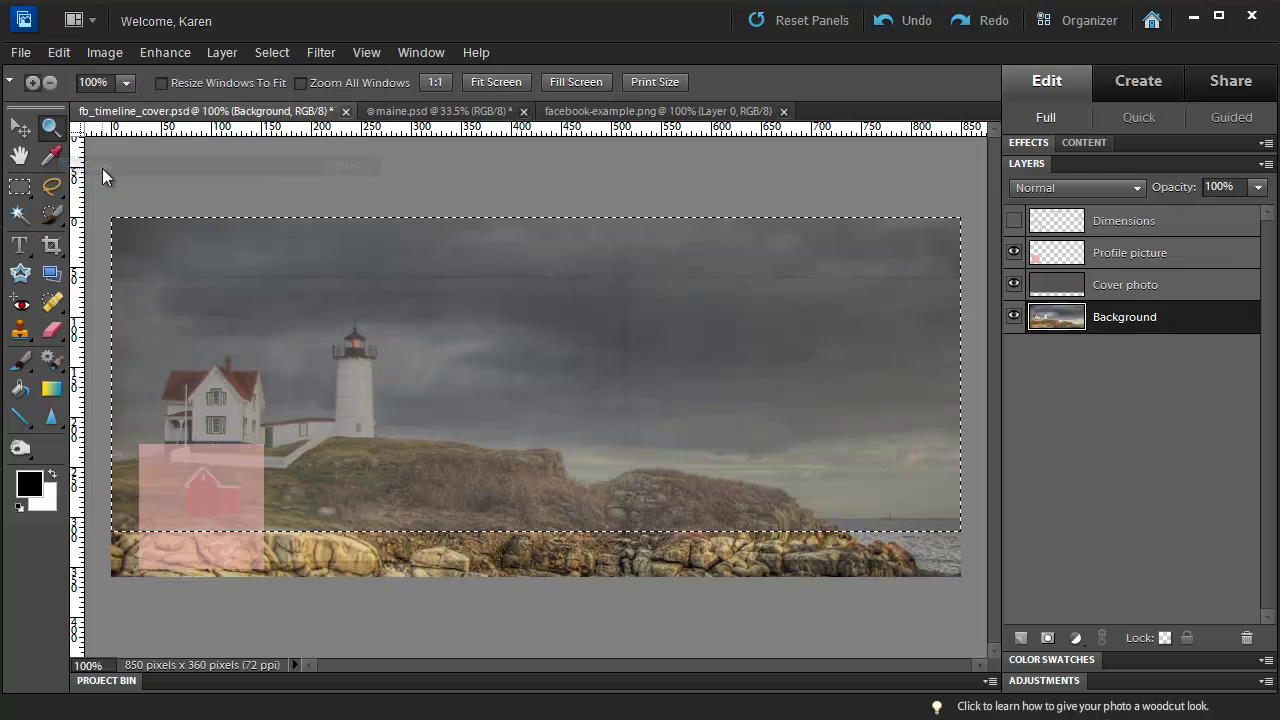
{"action": "left_click", "coordinate": [20, 55]}
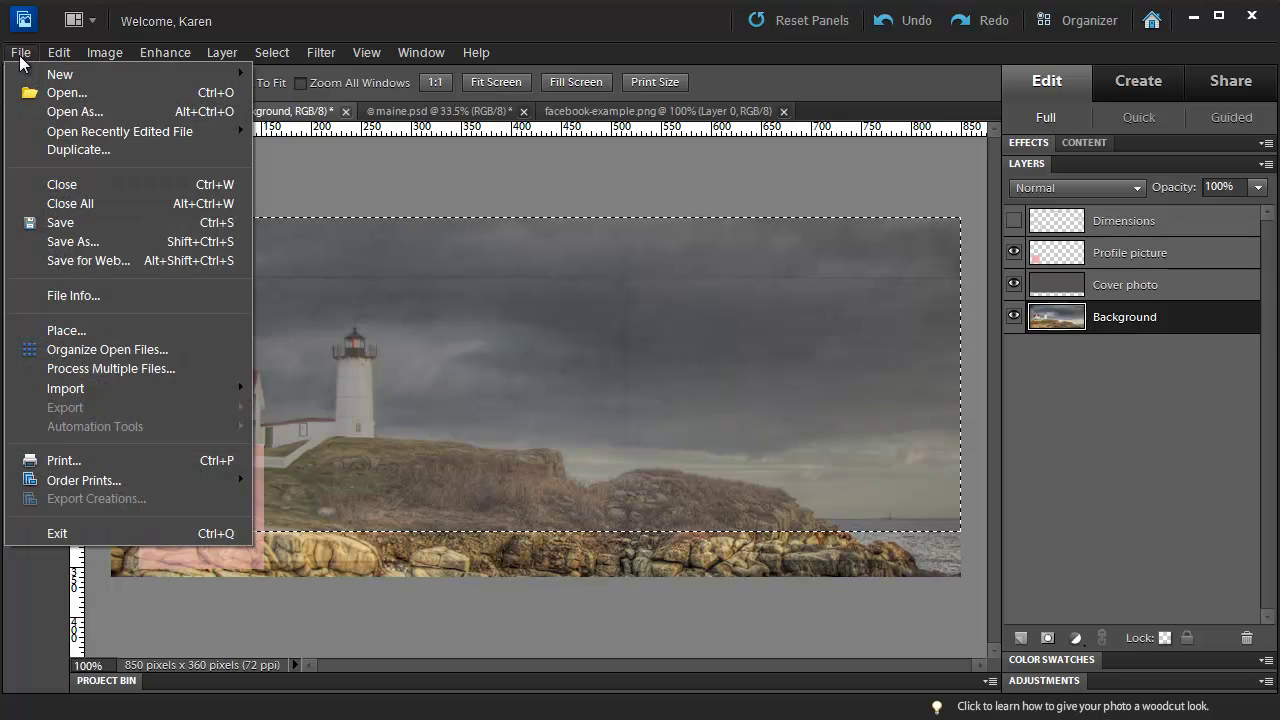
Step: Create a new 850 × 315 image from the clipboard's cover crop
{"action": "mouse_move", "coordinate": [37, 76]}
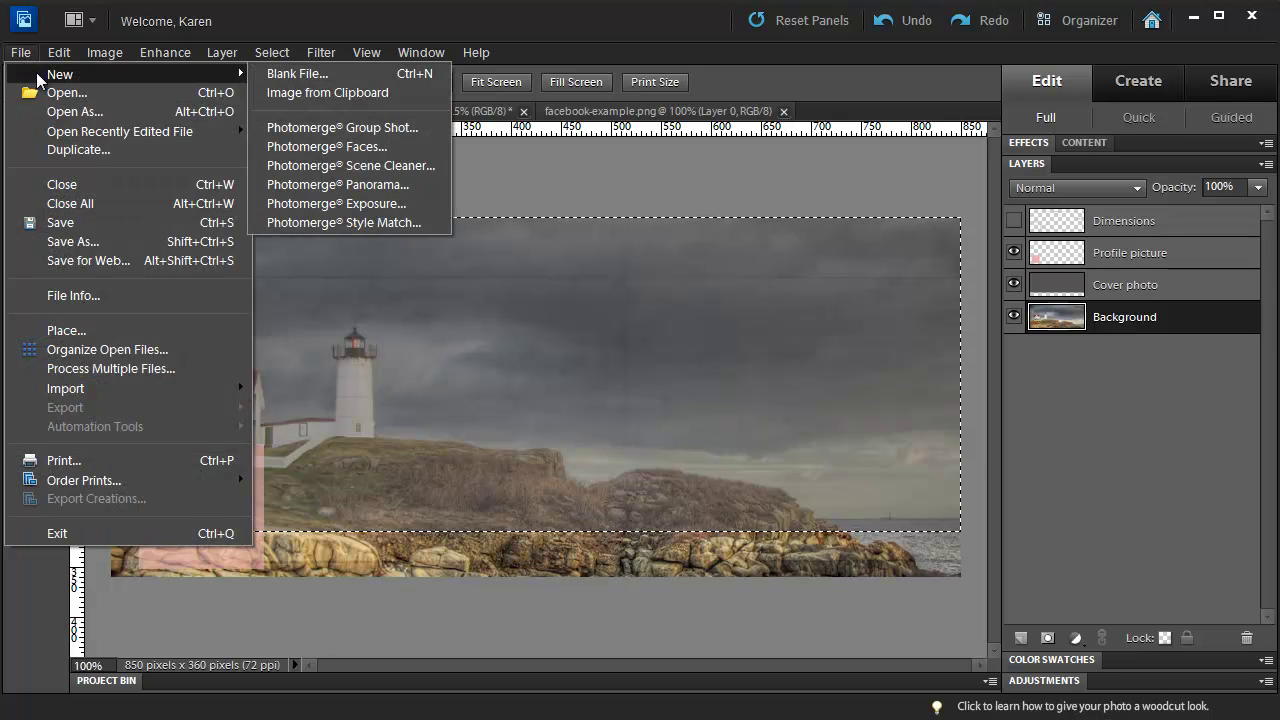
{"action": "left_click", "coordinate": [337, 95]}
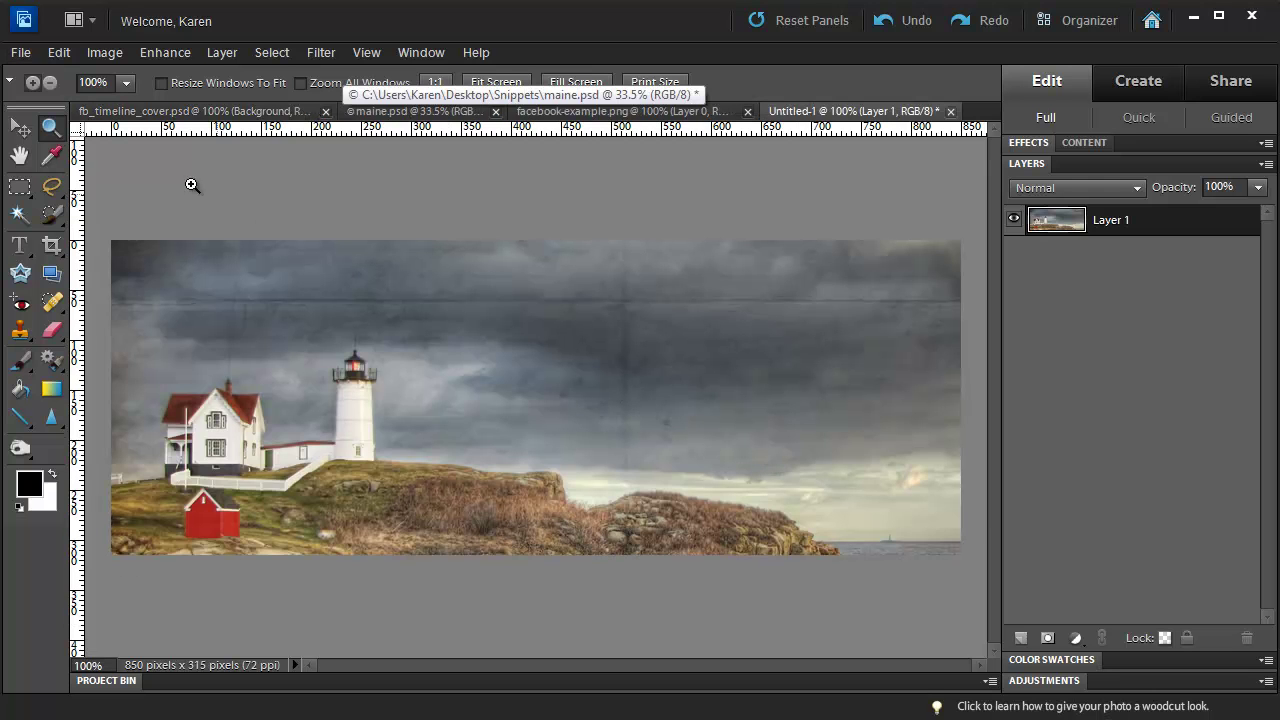
Step: Save the cover crop as the JPEG 'Untitled-1 copy.jpg' in the Snippets folder
{"action": "left_click", "coordinate": [25, 58]}
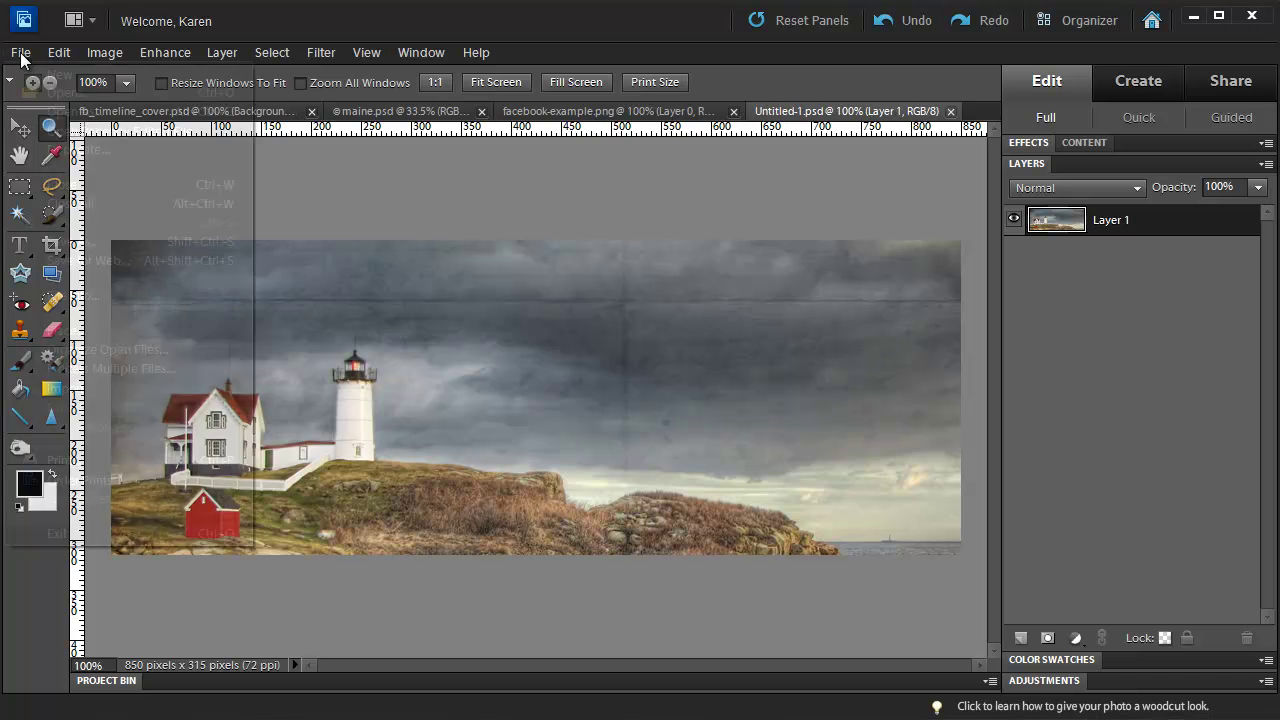
{"action": "left_click", "coordinate": [88, 243]}
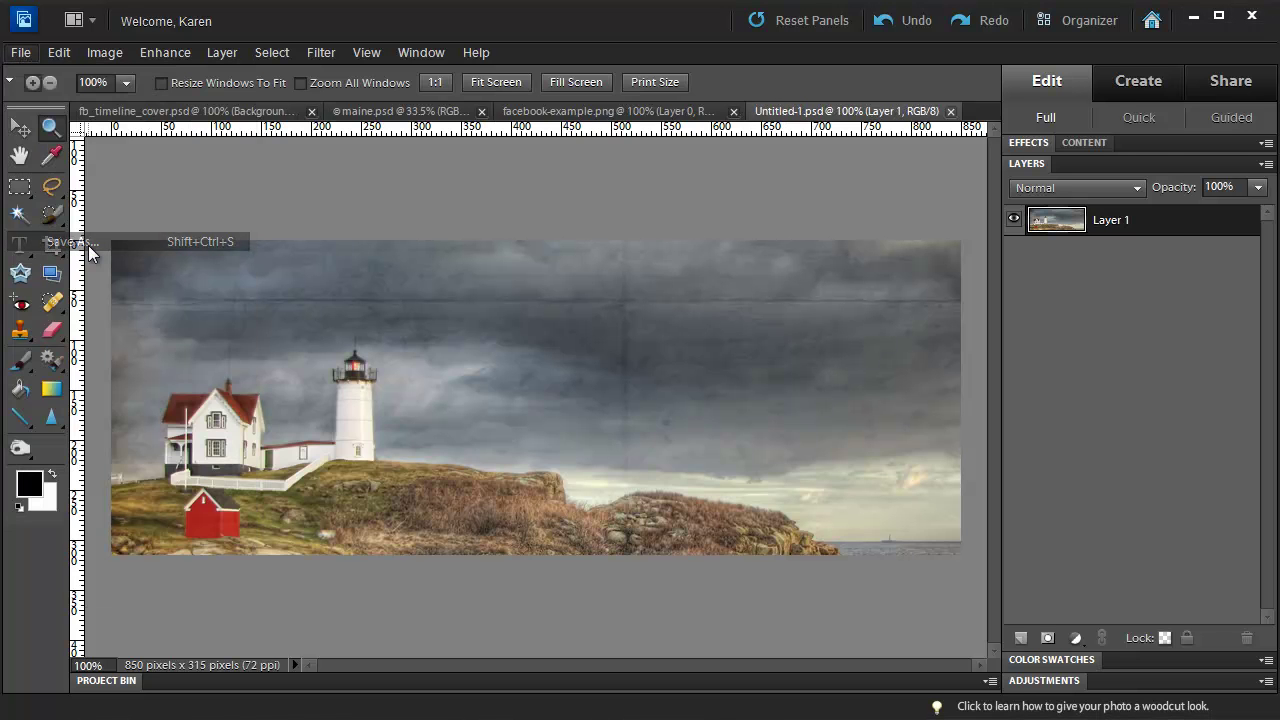
{"action": "left_click", "coordinate": [719, 454]}
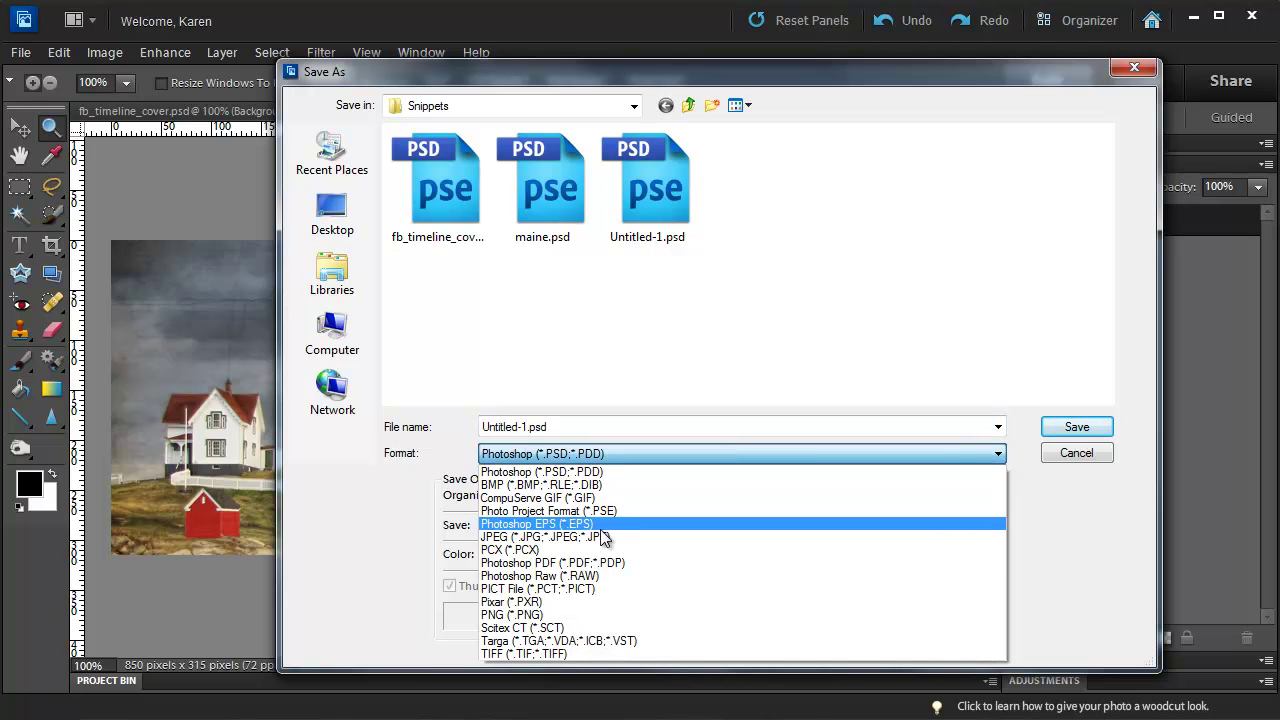
{"action": "left_click", "coordinate": [577, 538]}
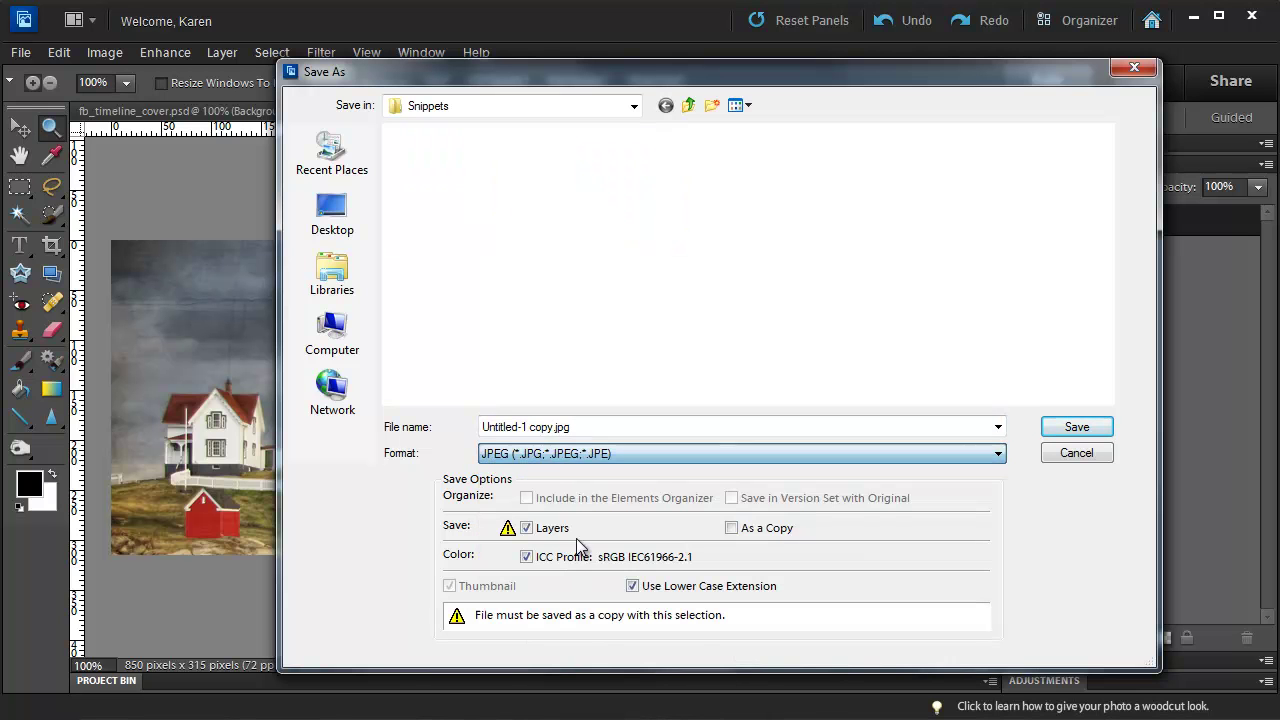
{"action": "triple_click", "coordinate": [551, 427]}
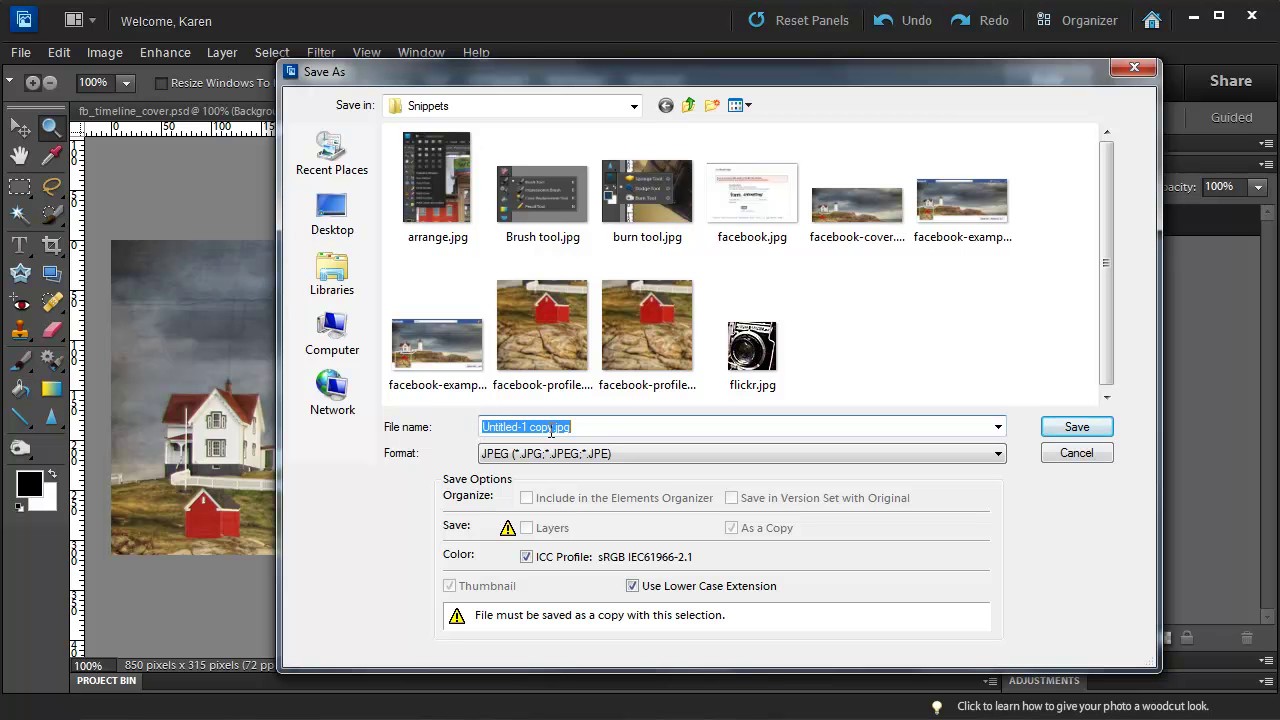
{"action": "left_click", "coordinate": [551, 428]}
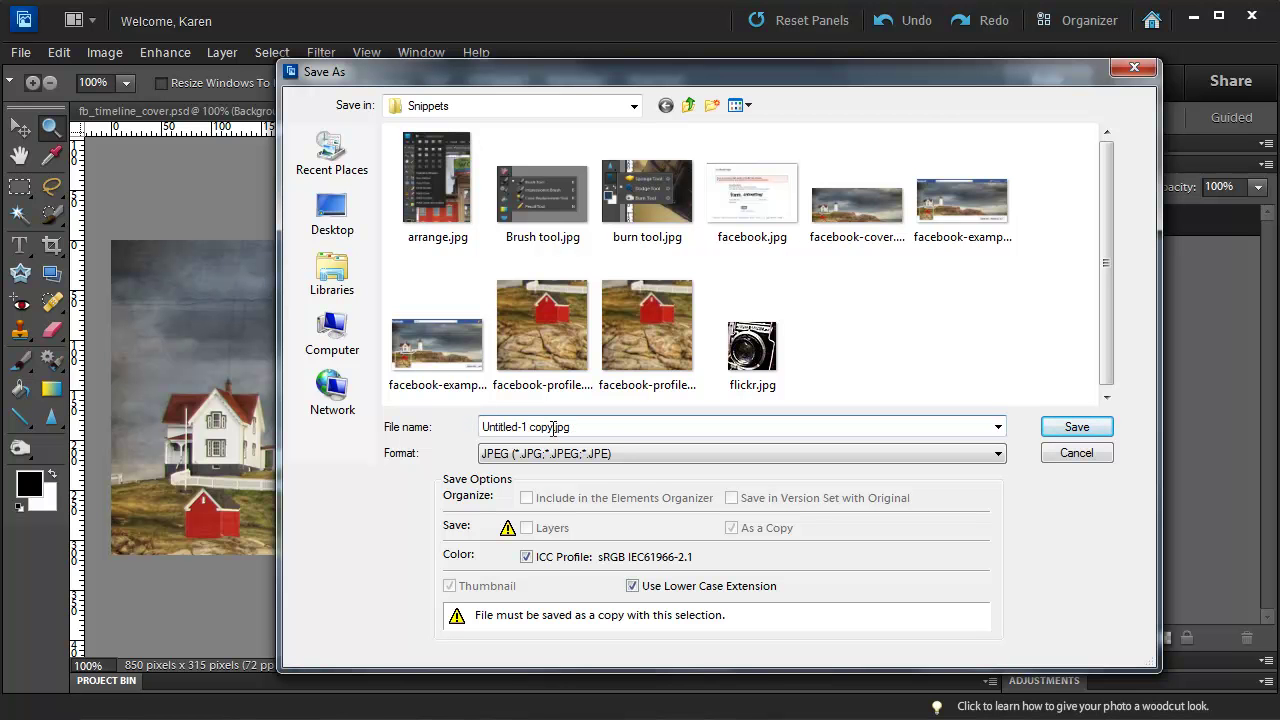
{"action": "left_click_drag", "start_coordinate": [553, 427], "coordinate": [443, 423]}
{"action": "left_click", "coordinate": [1067, 428]}
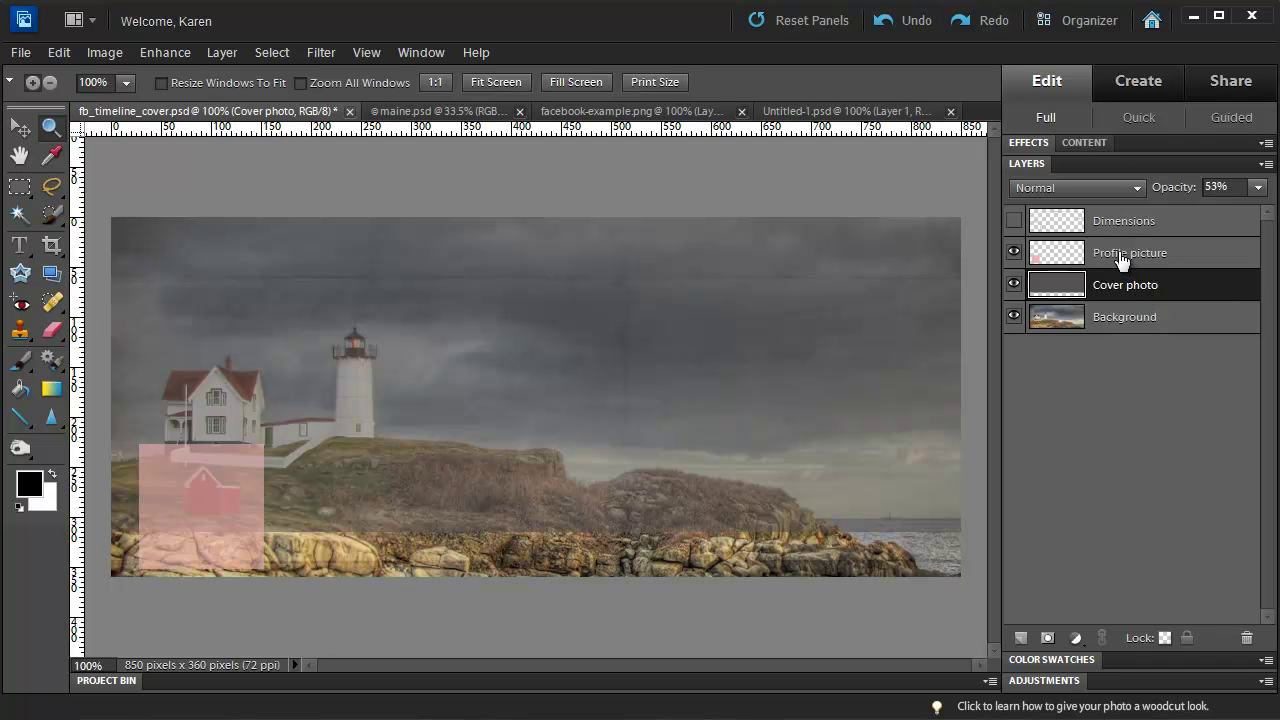
Step: Select the Profile picture square, copy it from the Background layer, and make a new 125 × 125 image
{"action": "left_click", "coordinate": [1056, 284], "text": "ctrl"}
{"action": "left_click", "coordinate": [1043, 258]}
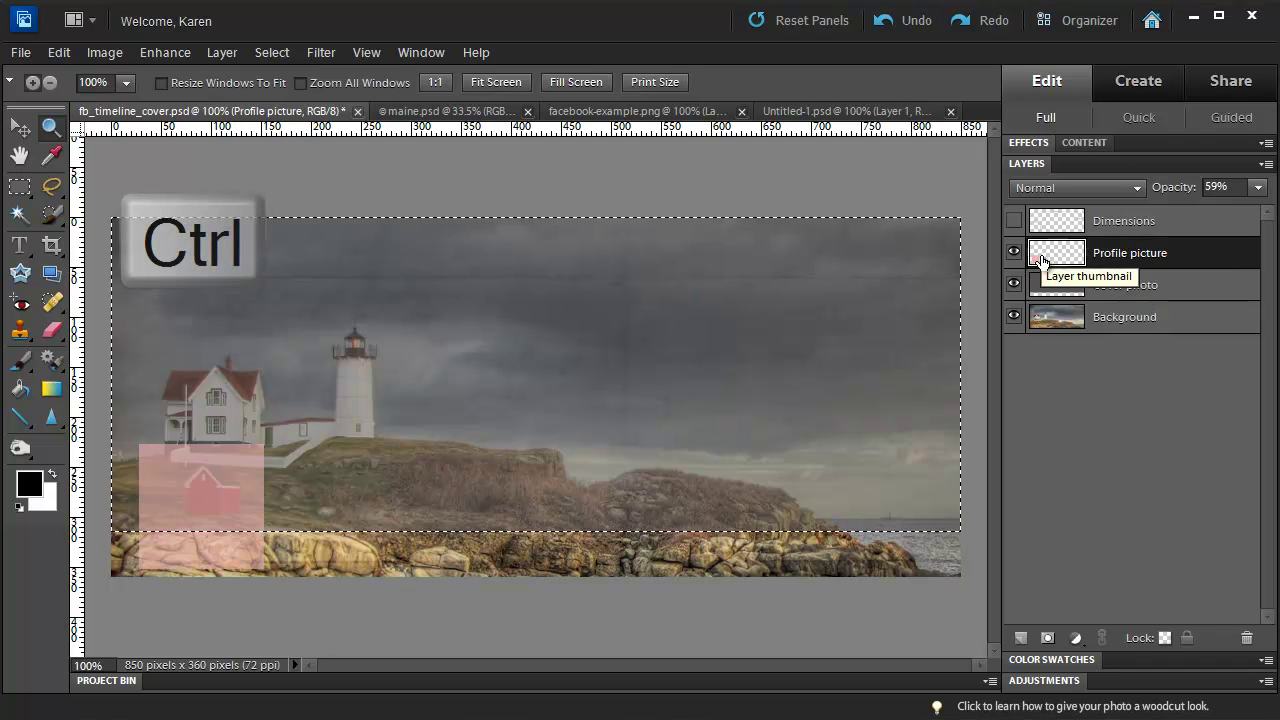
{"action": "left_click", "coordinate": [1043, 261], "text": "ctrl"}
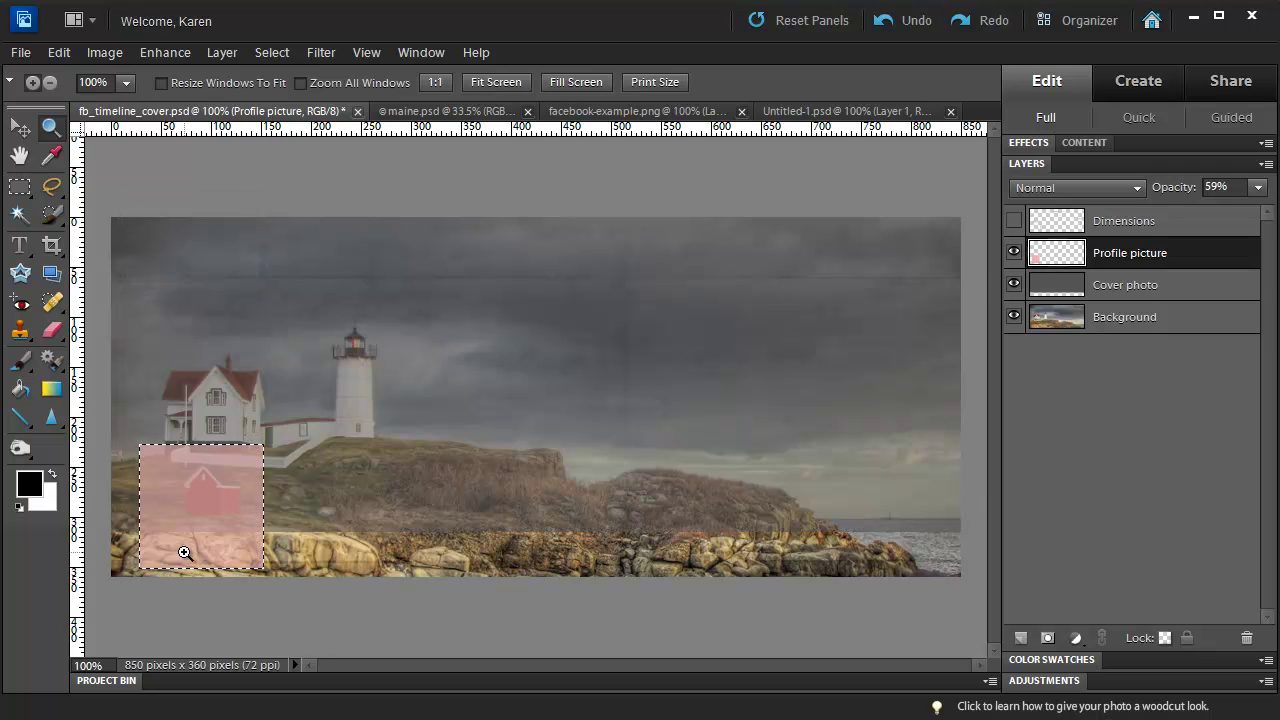
{"action": "left_click", "coordinate": [1100, 318]}
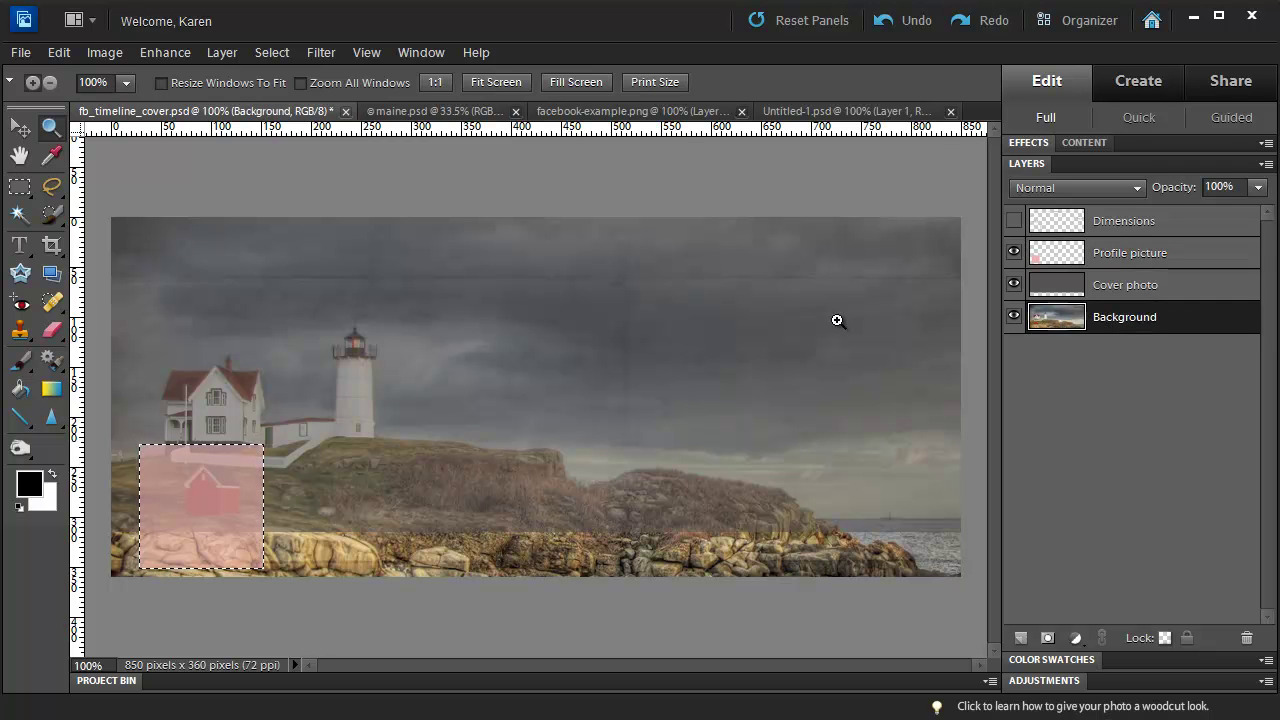
{"action": "left_click", "coordinate": [60, 55]}
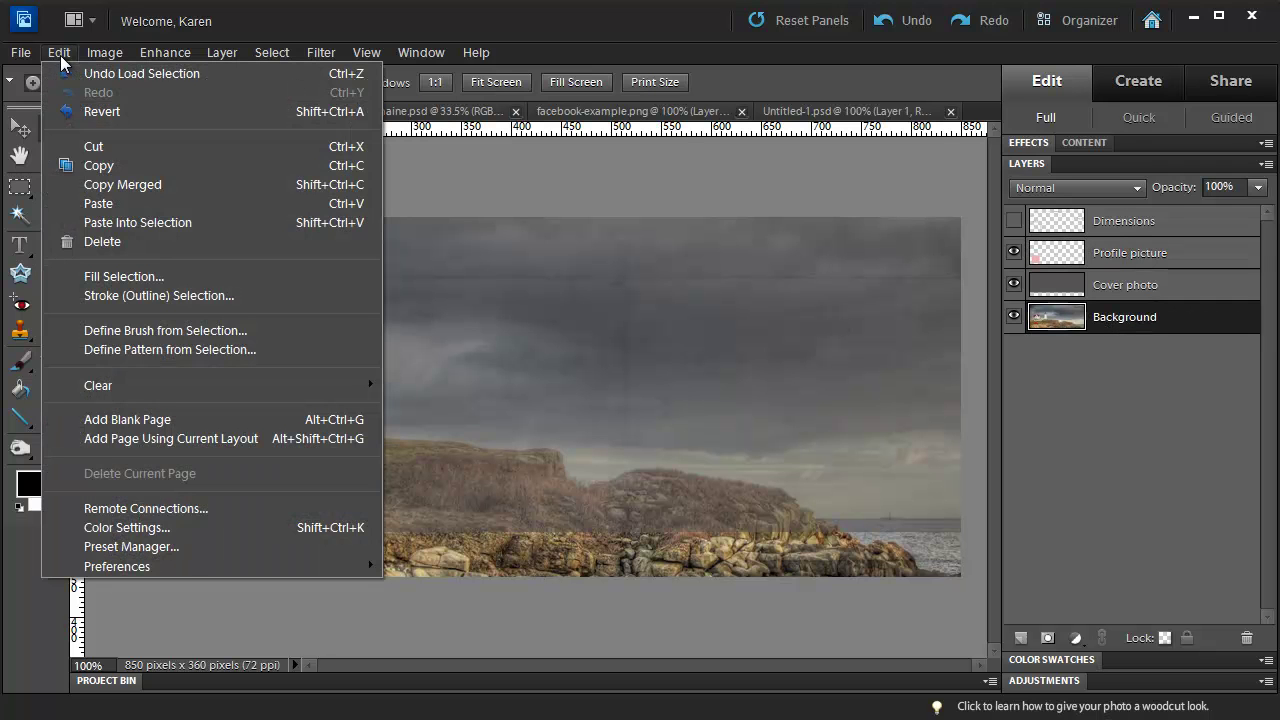
{"action": "left_click", "coordinate": [98, 164]}
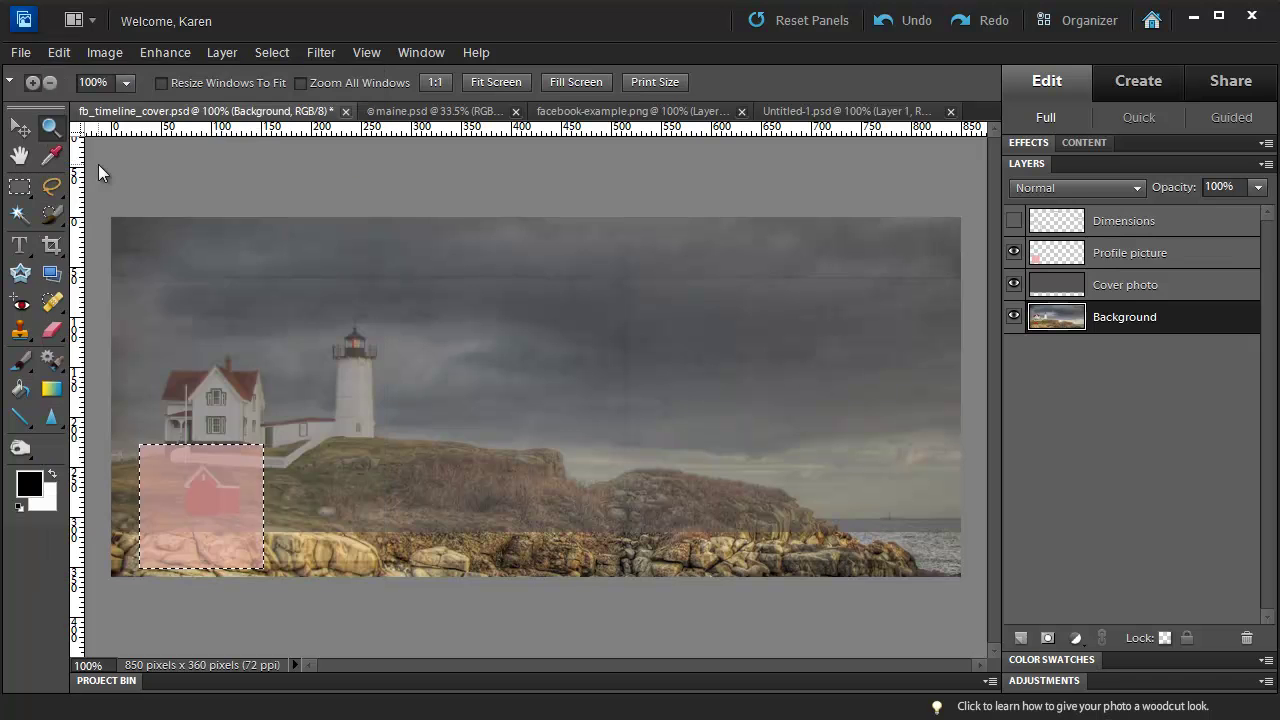
{"action": "left_click", "coordinate": [20, 52]}
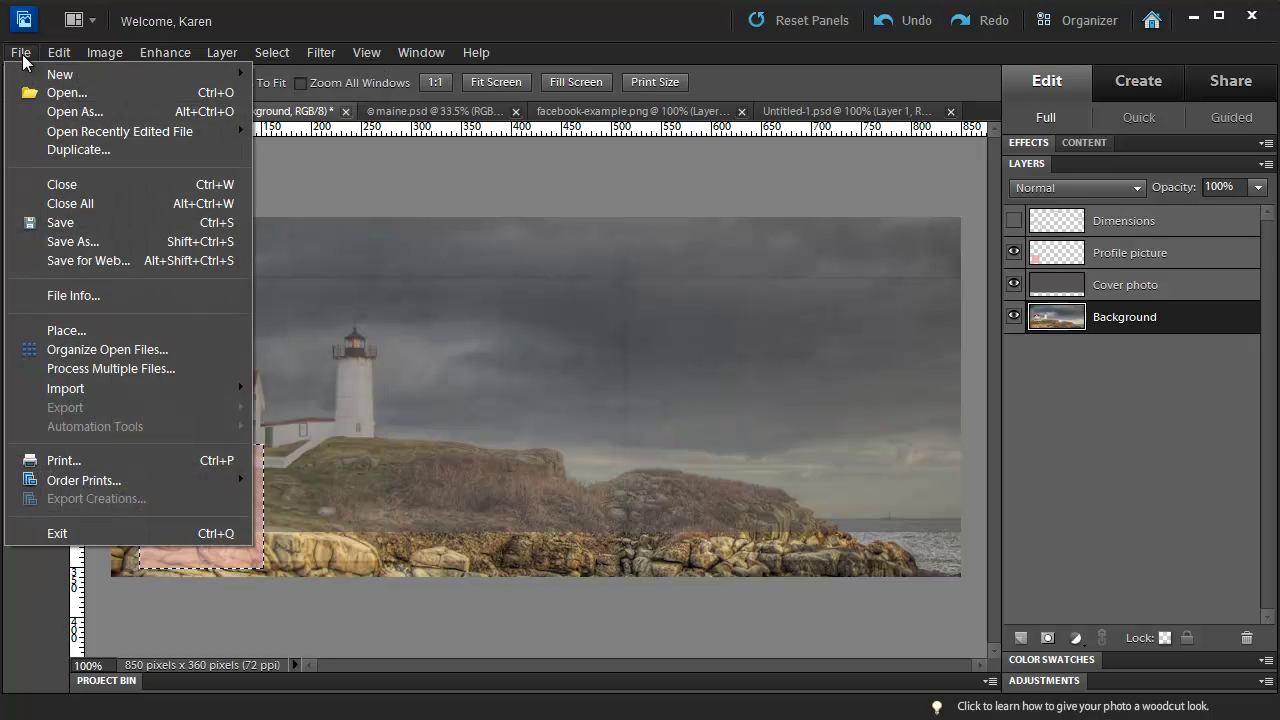
{"action": "mouse_move", "coordinate": [35, 75]}
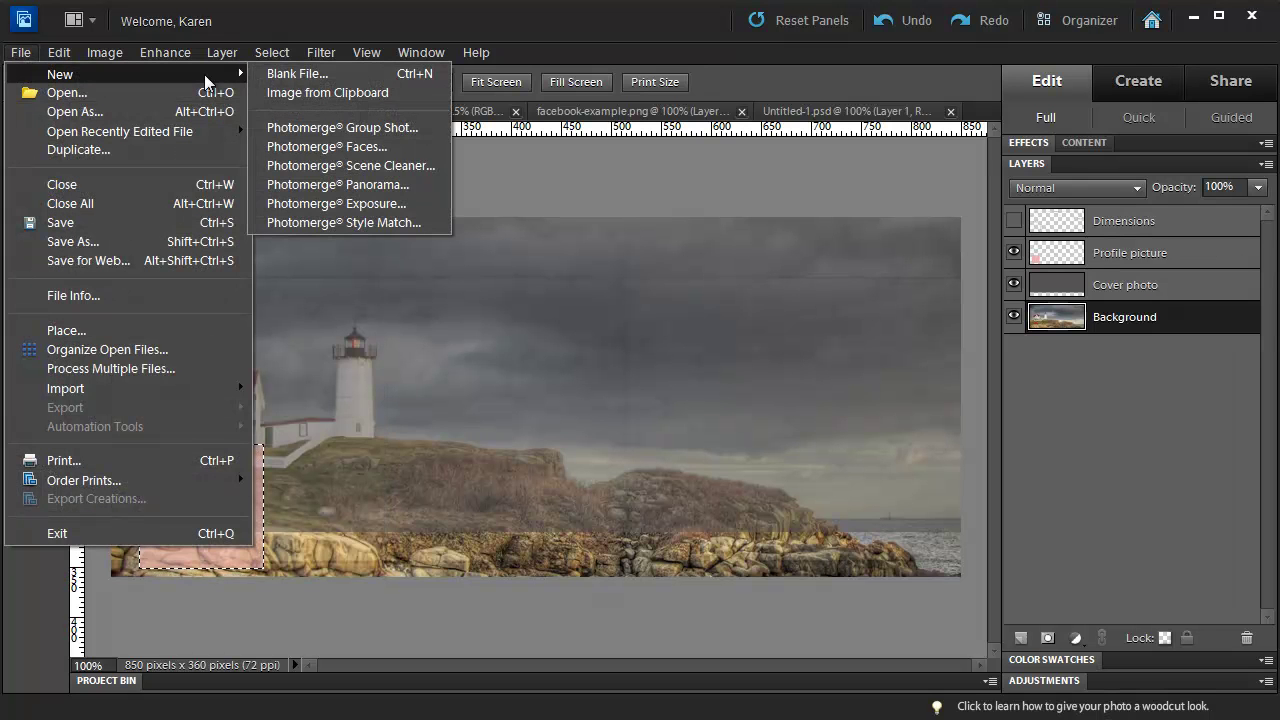
{"action": "left_click", "coordinate": [318, 91]}
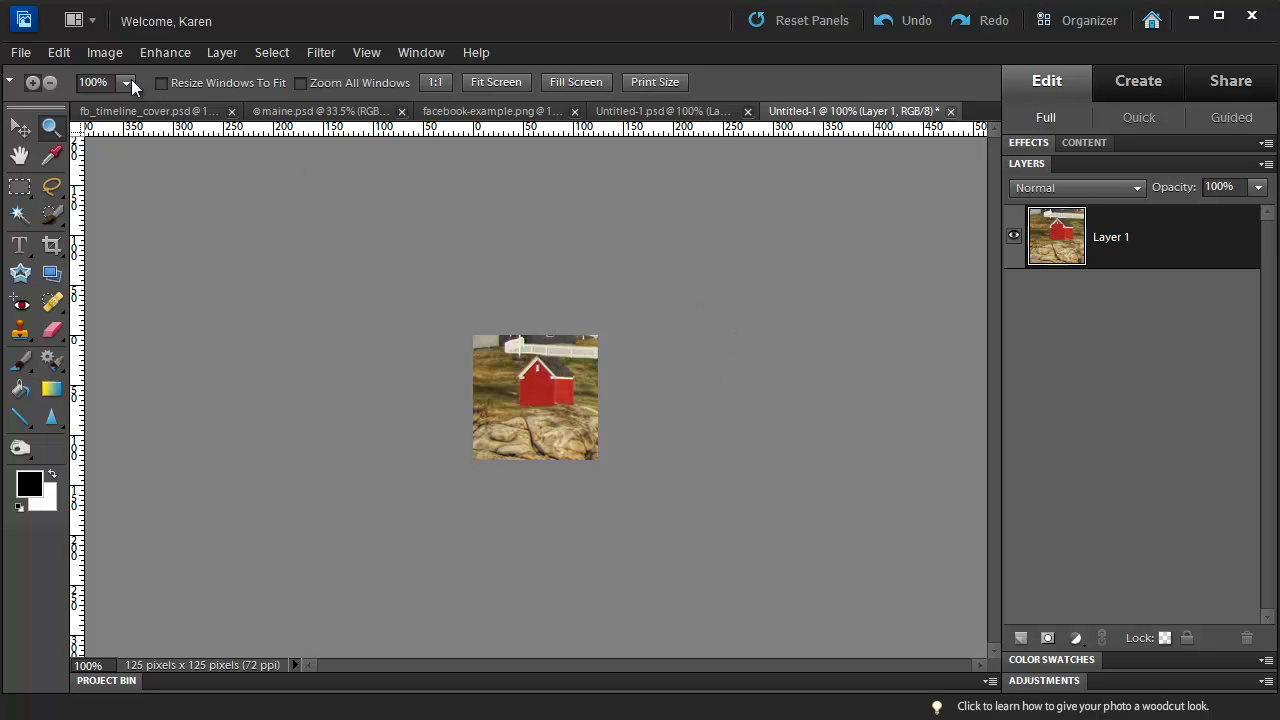
Step: Set the image size to a width of 180 pixels with proportions constrained
{"action": "left_click", "coordinate": [93, 52]}
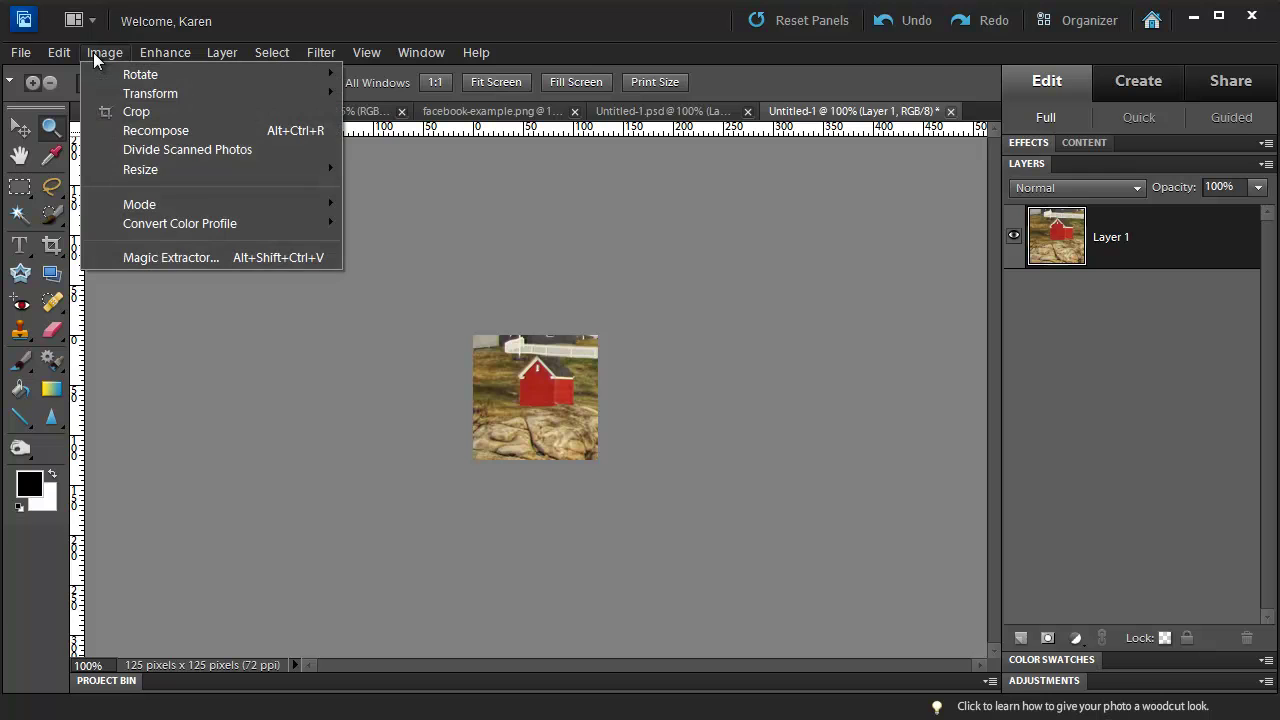
{"action": "mouse_move", "coordinate": [140, 169]}
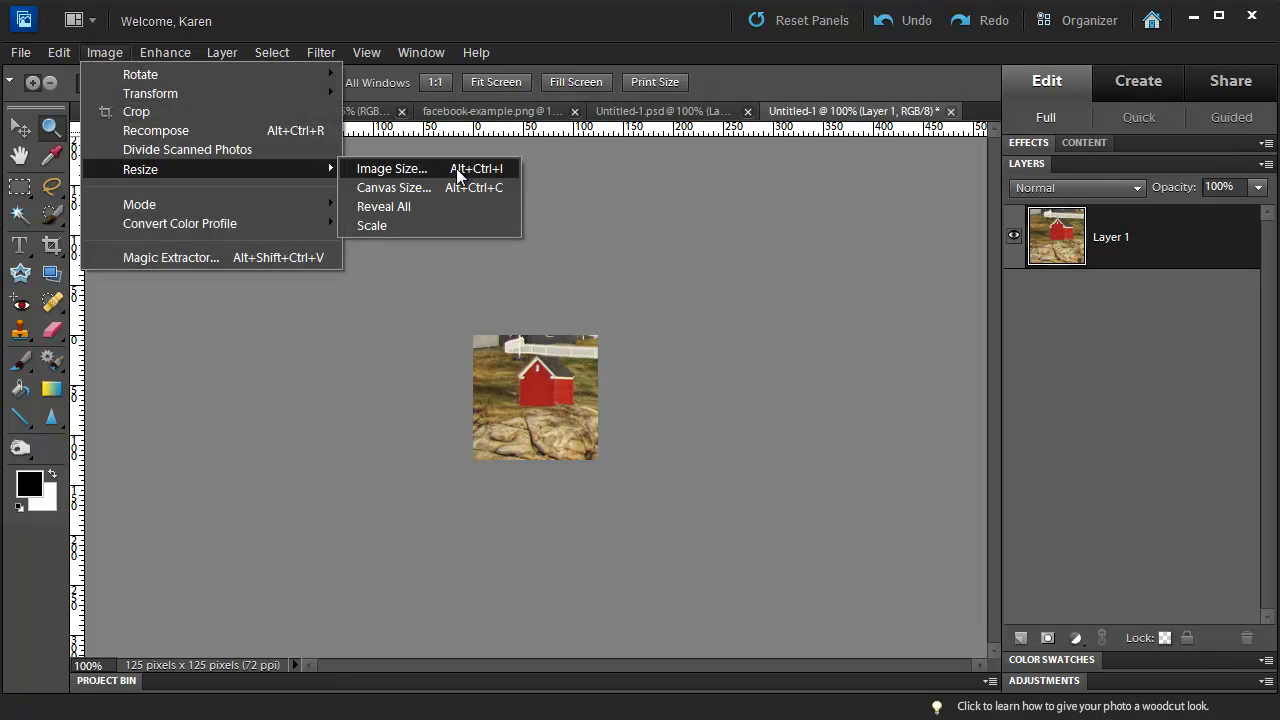
{"action": "left_click", "coordinate": [408, 177]}
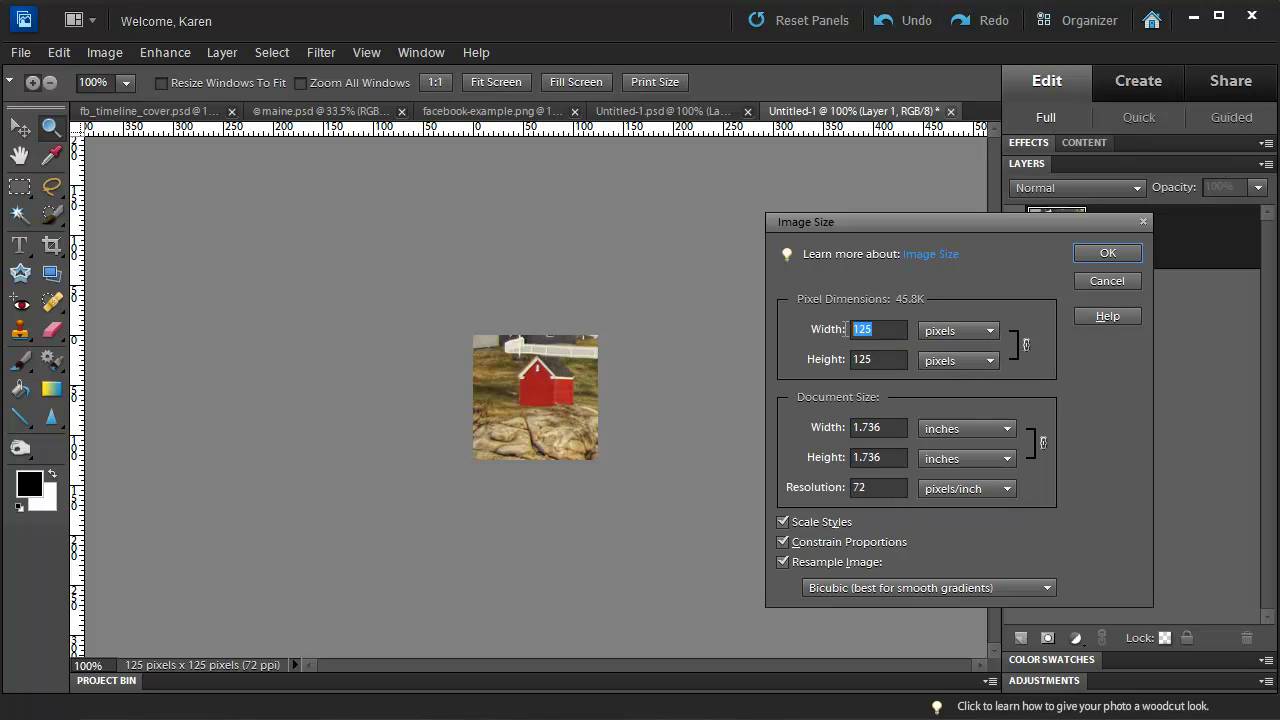
{"action": "type", "text": "18"}
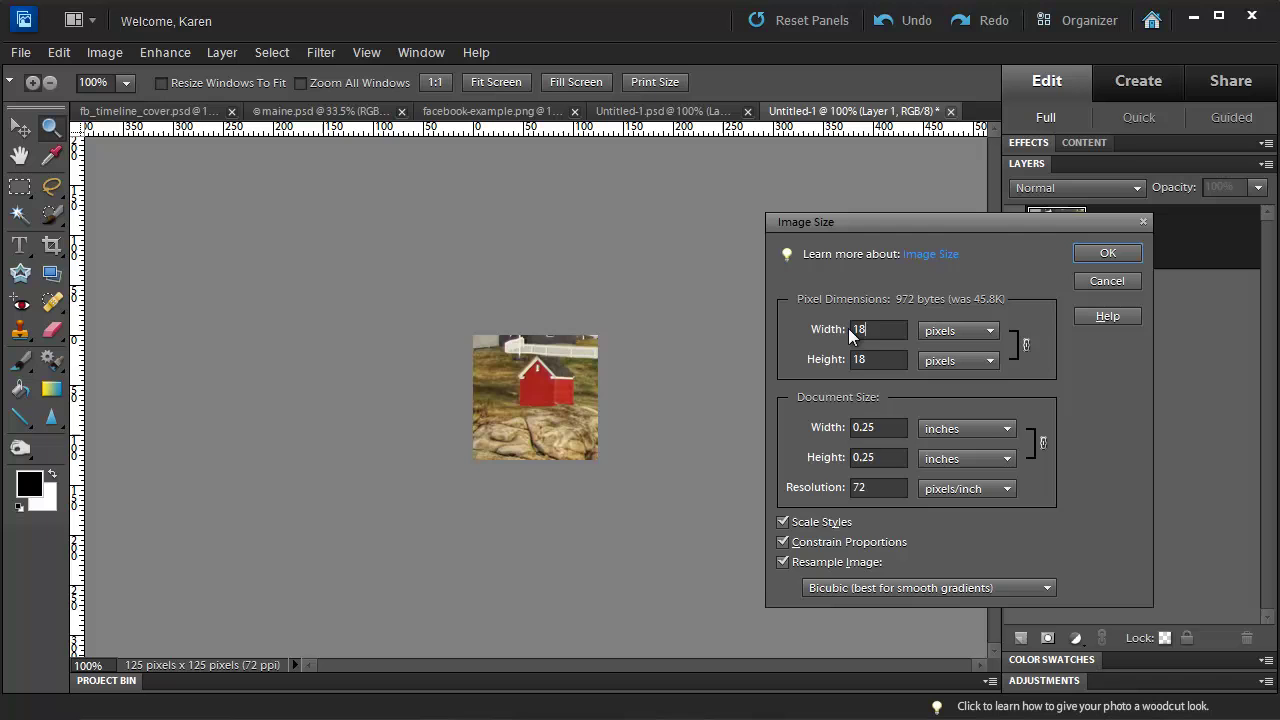
{"action": "type", "text": "0"}
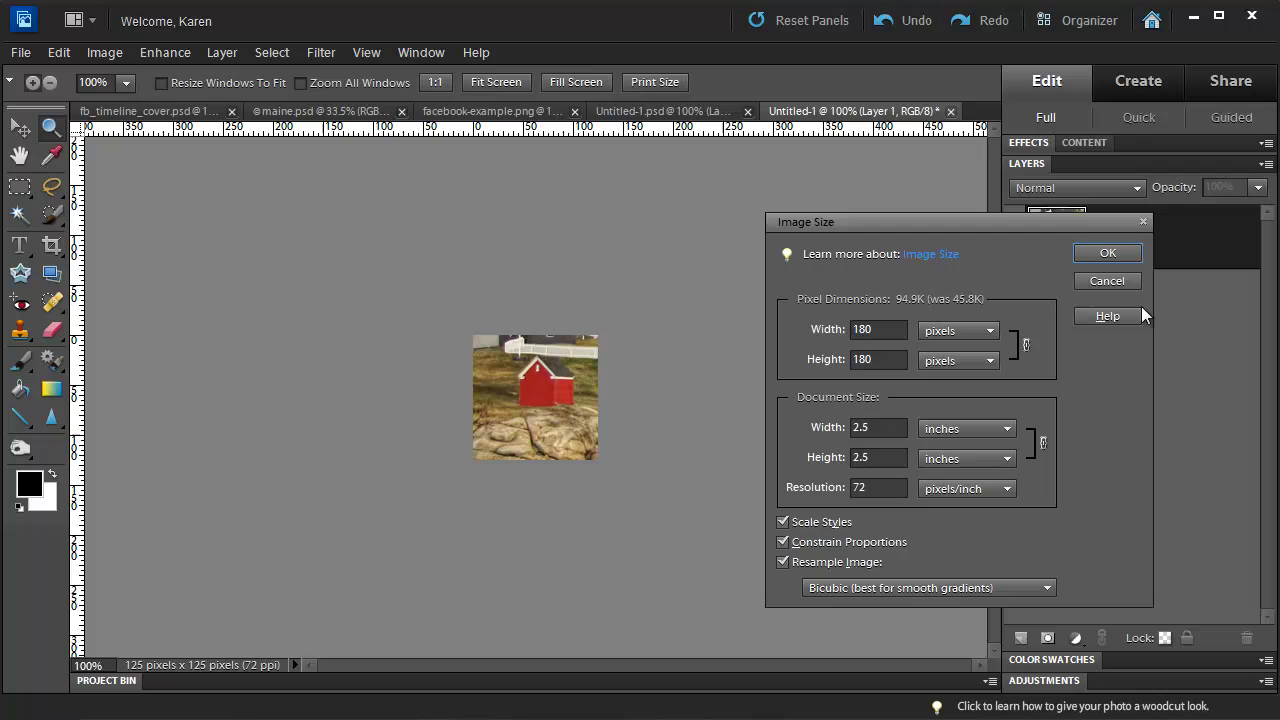
{"action": "left_click", "coordinate": [1108, 253]}
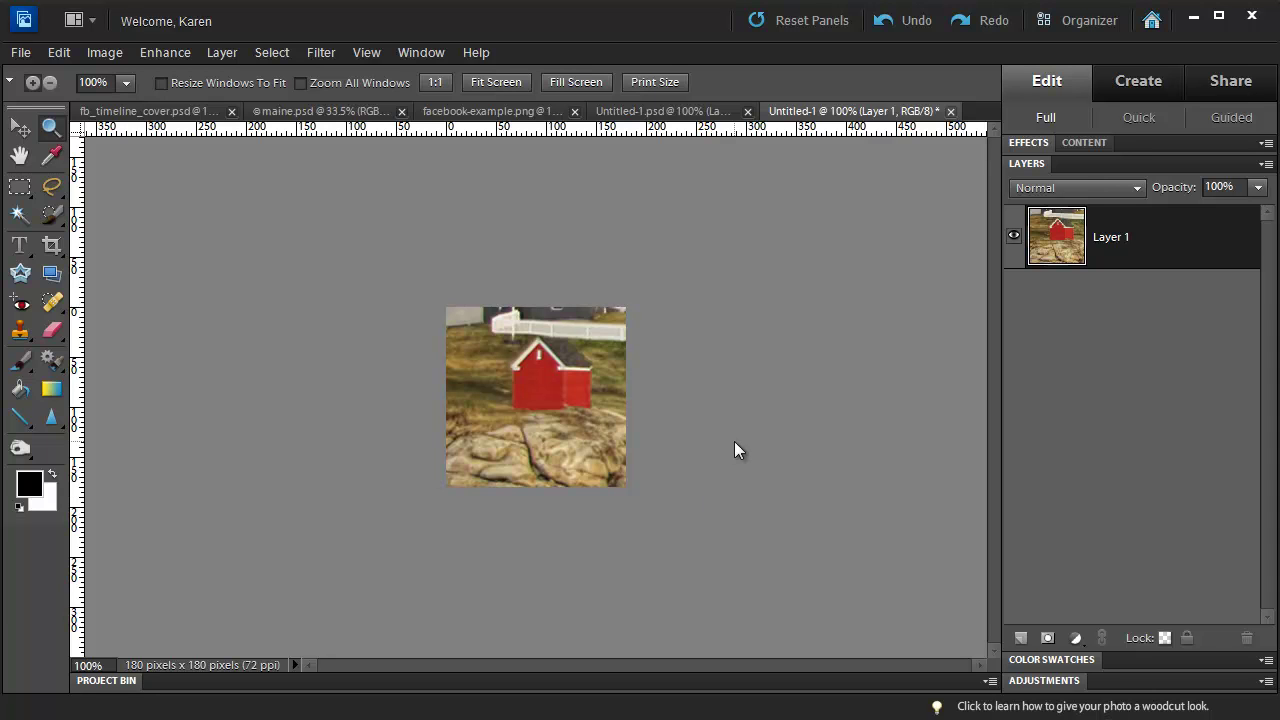
Step: Save the 180 × 180 image as profile-pic.jpg at JPEG quality 12
{"action": "left_click", "coordinate": [21, 56]}
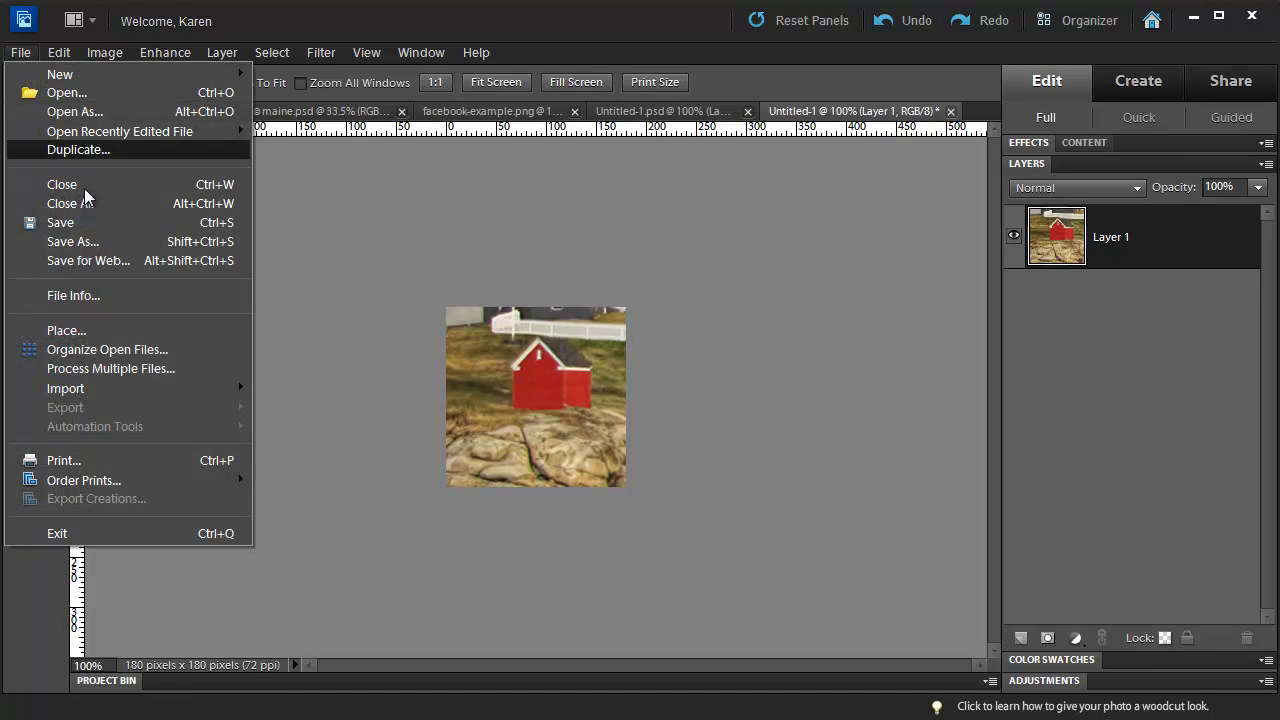
{"action": "left_click", "coordinate": [82, 242]}
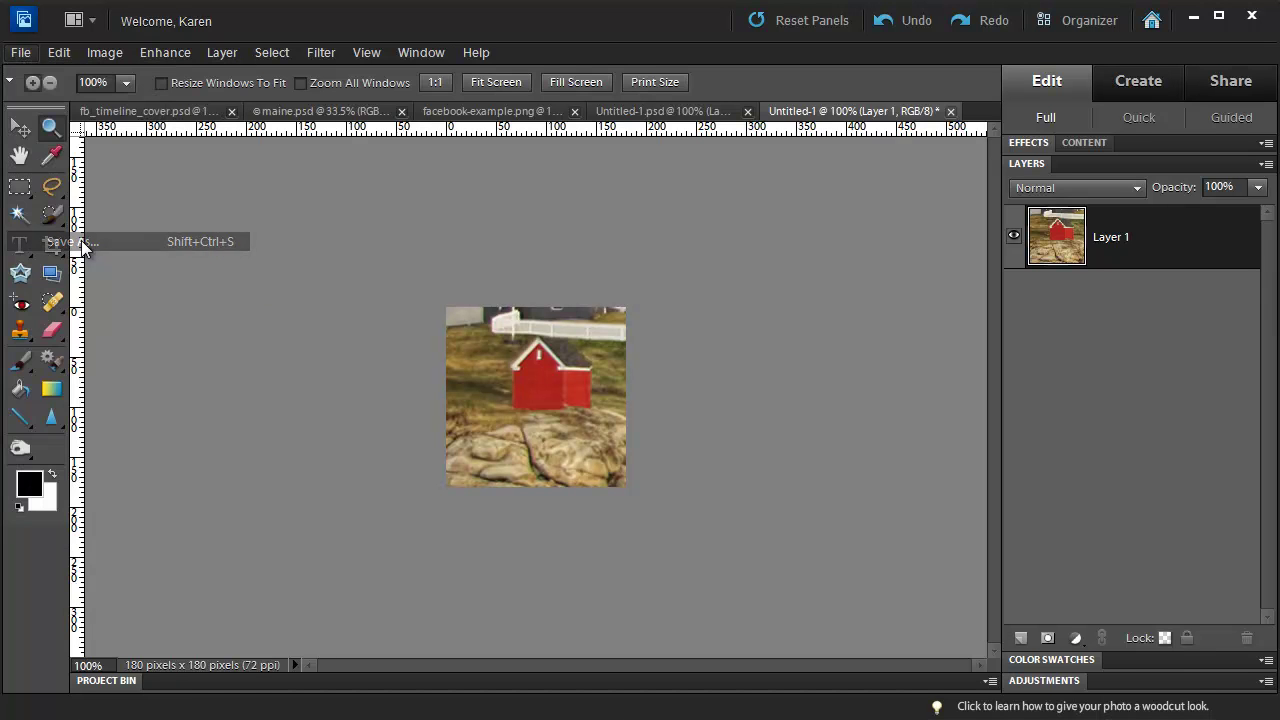
{"action": "left_click", "coordinate": [989, 454]}
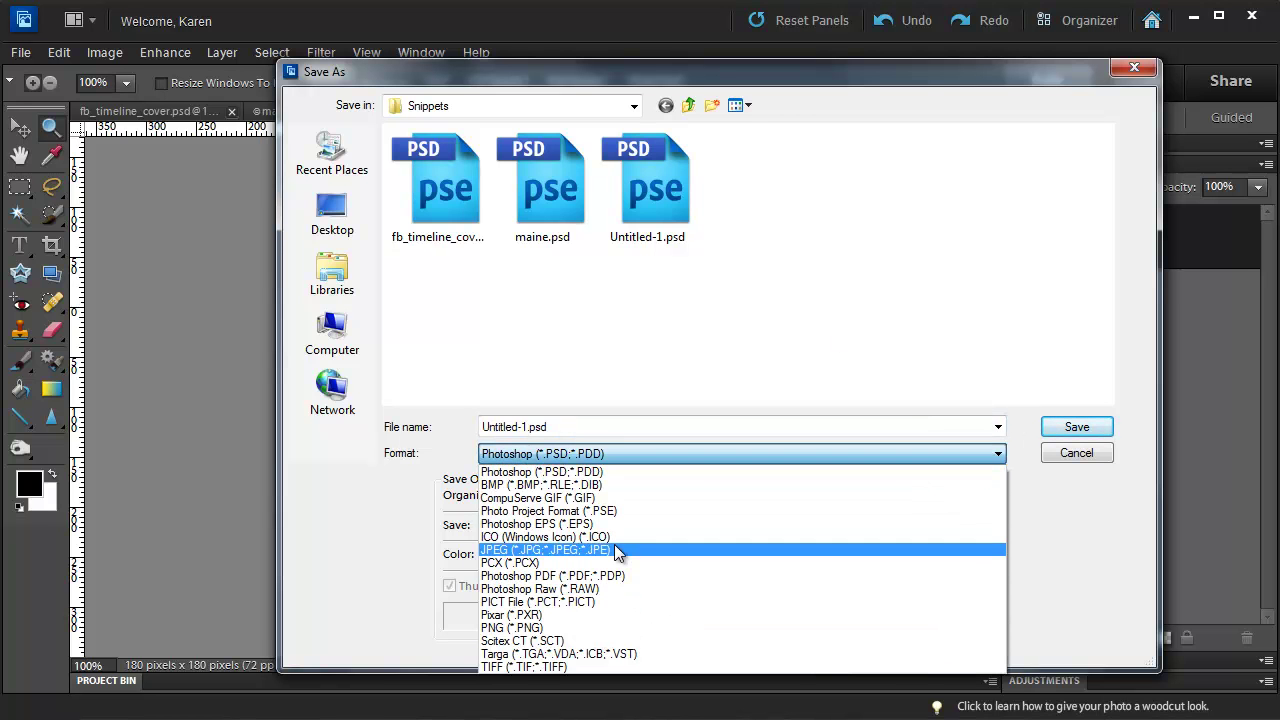
{"action": "left_click", "coordinate": [616, 550]}
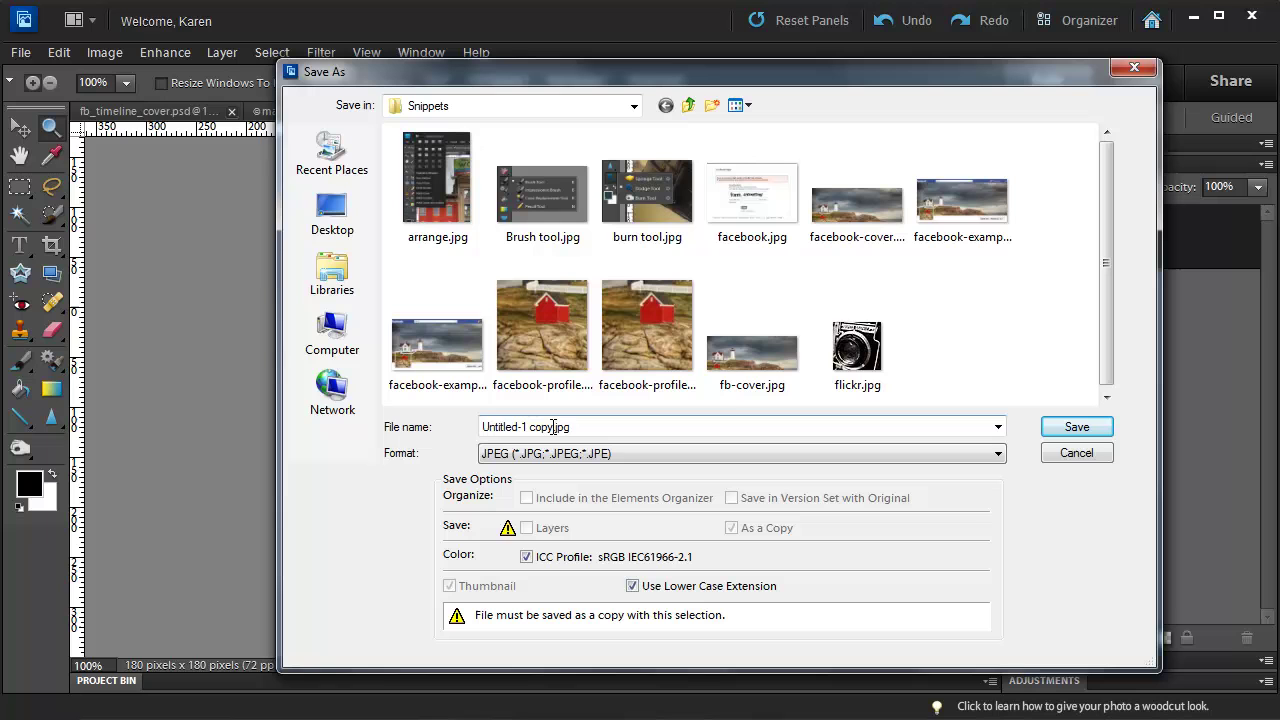
{"action": "left_click", "coordinate": [552, 427]}
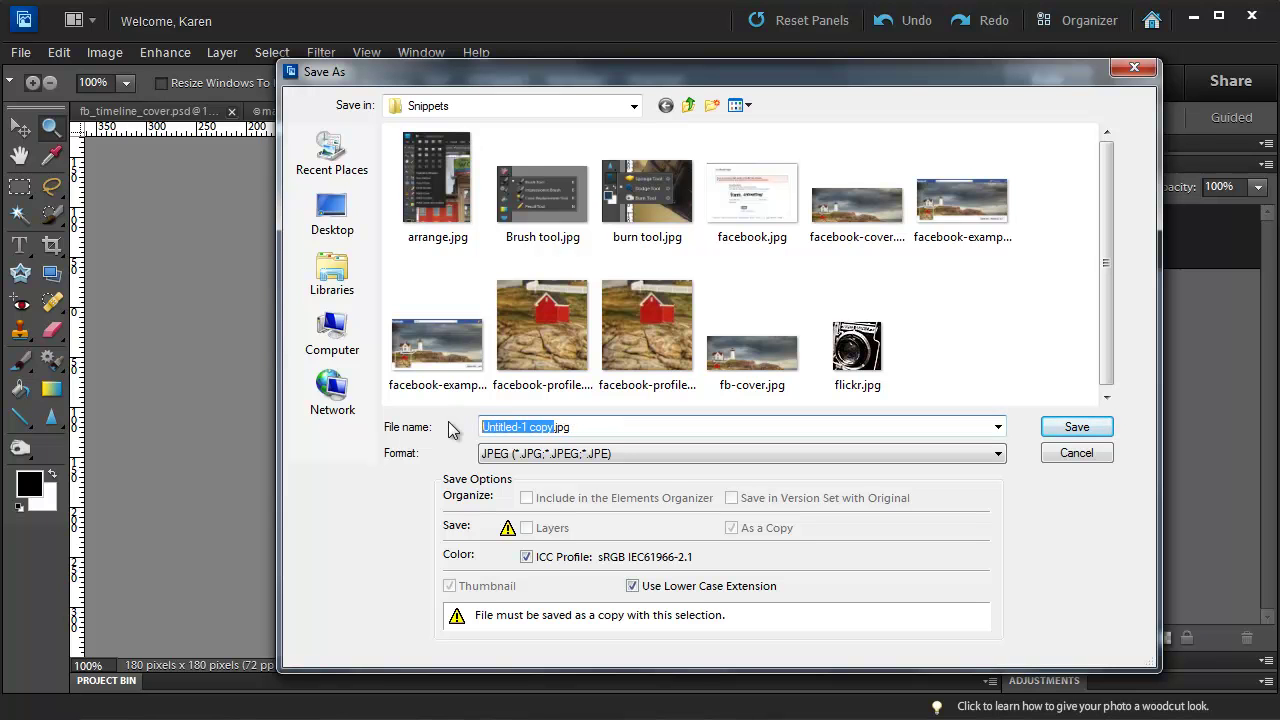
{"action": "type", "text": "profile-pi"}
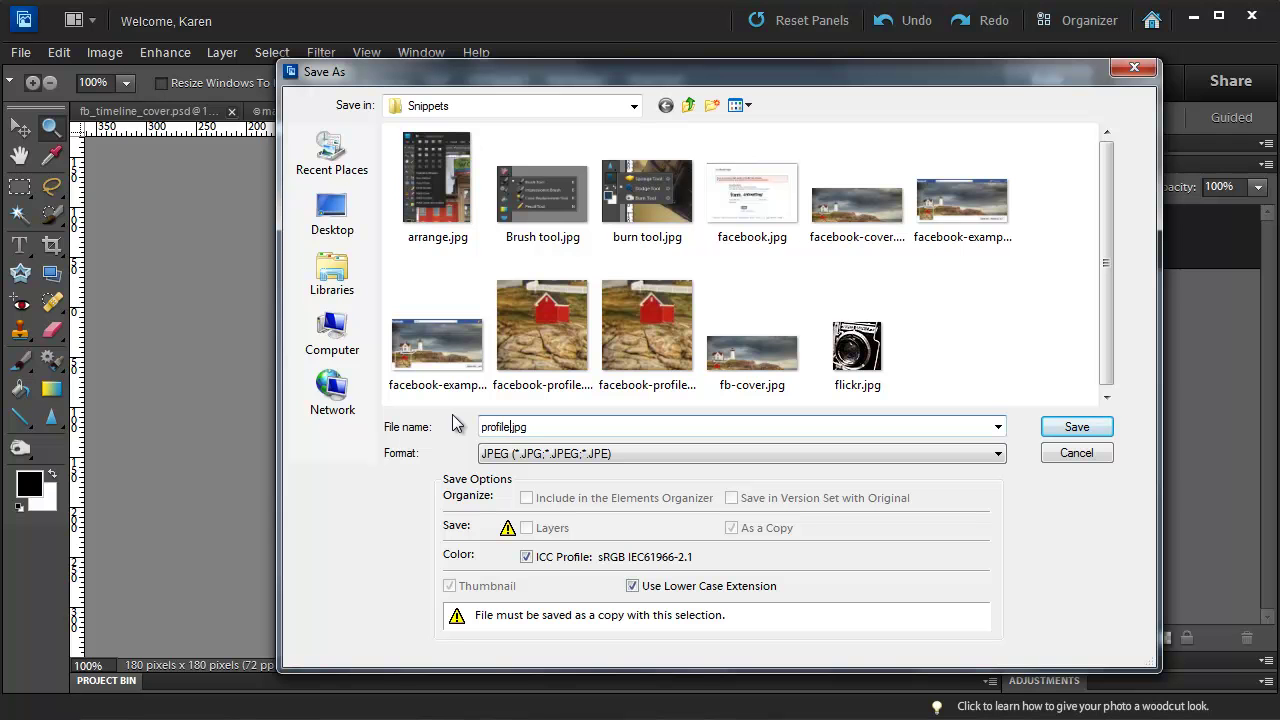
{"action": "type", "text": "c"}
{"action": "left_click", "coordinate": [1060, 430]}
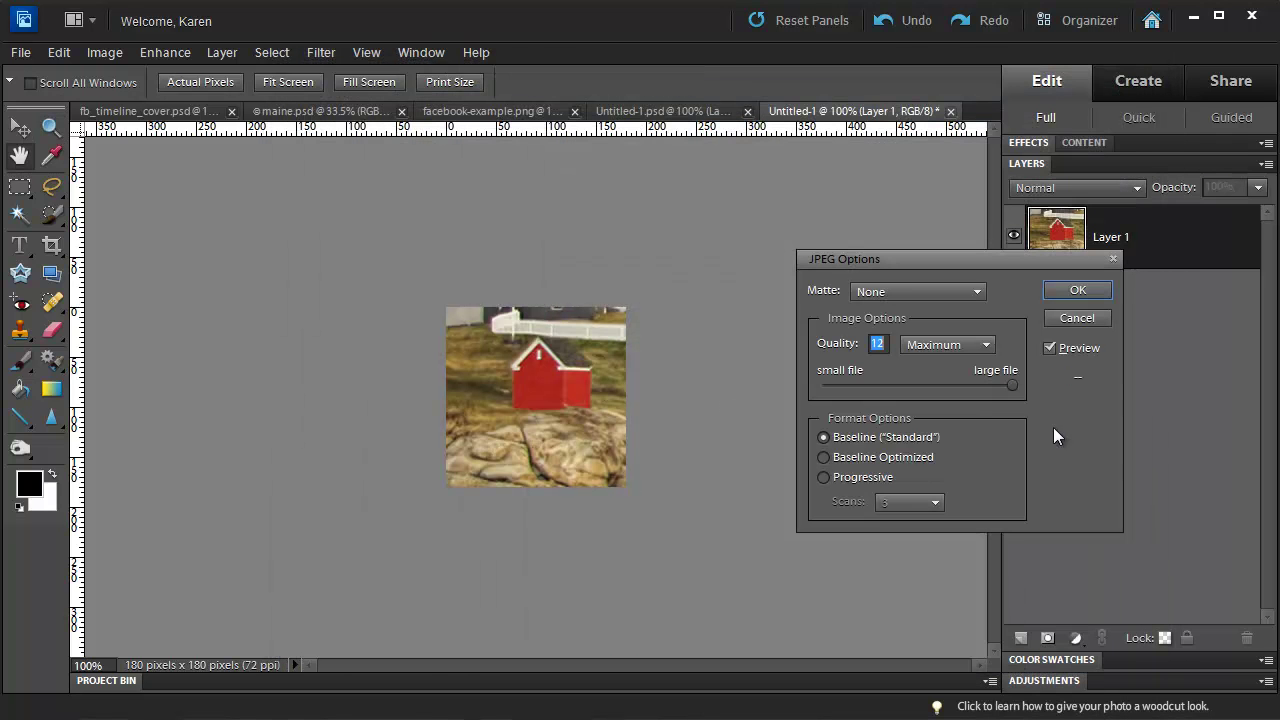
{"action": "left_click", "coordinate": [1082, 292]}
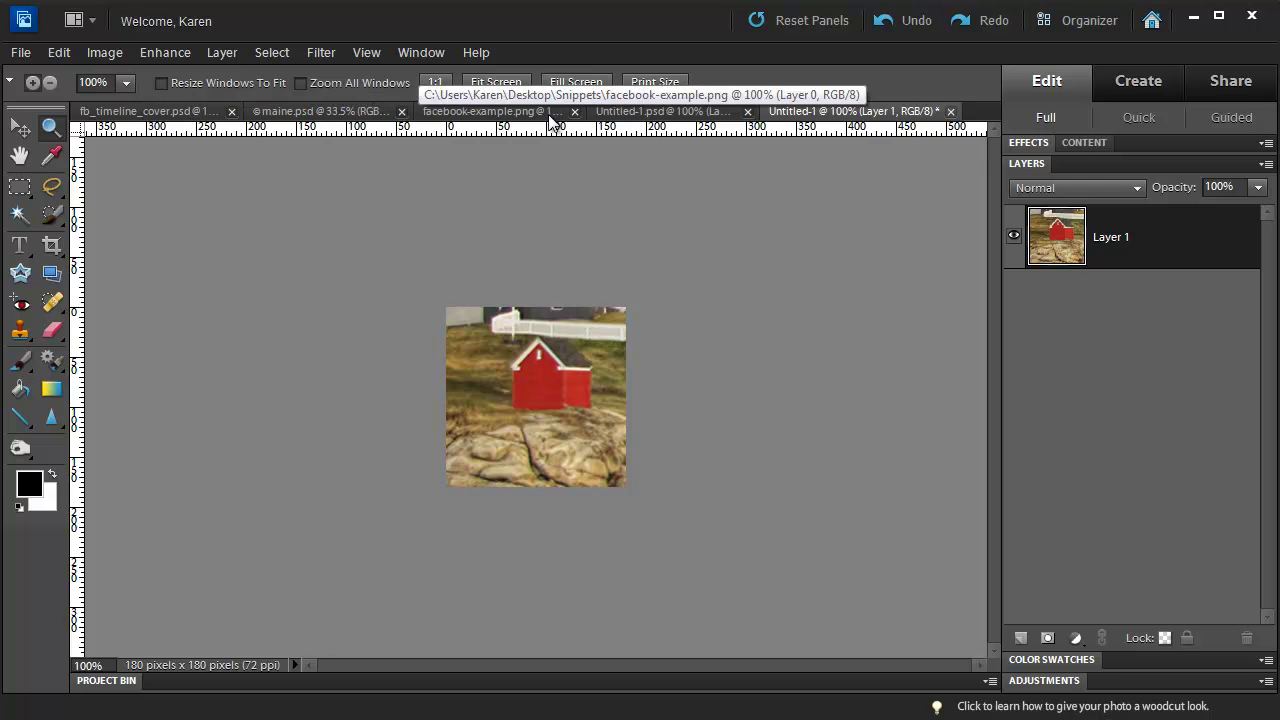
Step: Switch to the facebook-example.png mockup showing the lighthouse cover and barn profile picture
{"action": "left_click", "coordinate": [473, 118]}
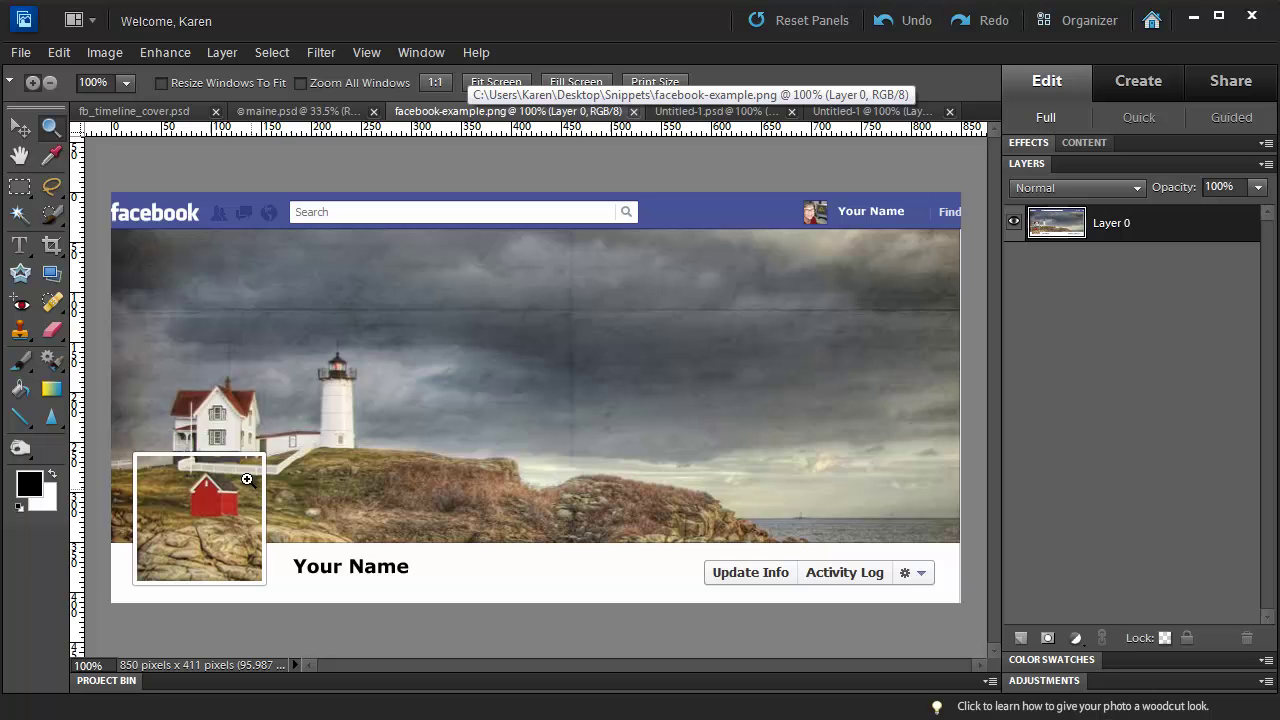